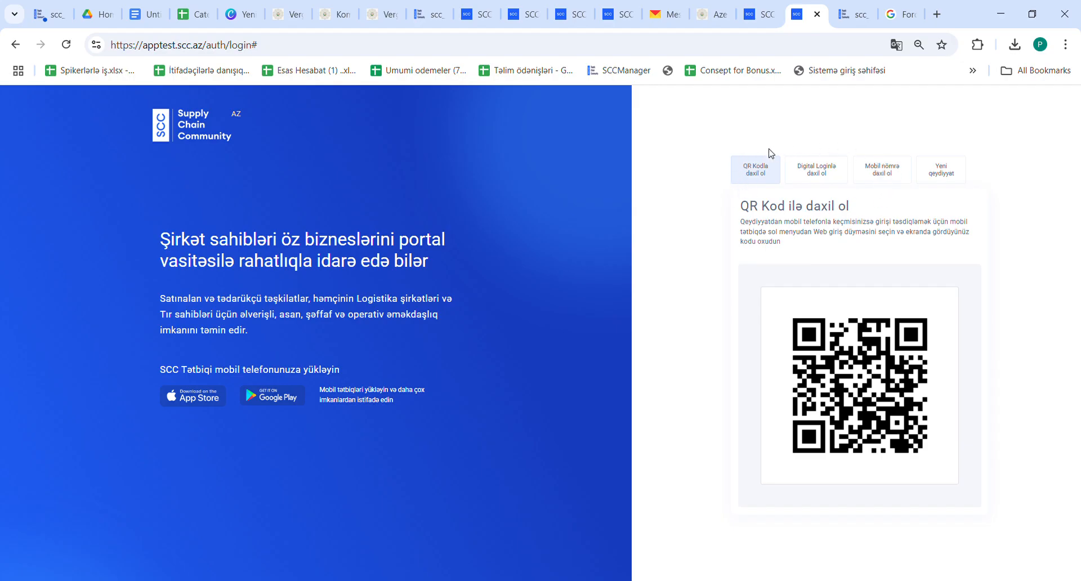
# - Start a new user registration and enter the user's first name and surname
pyautogui.click(951, 180)
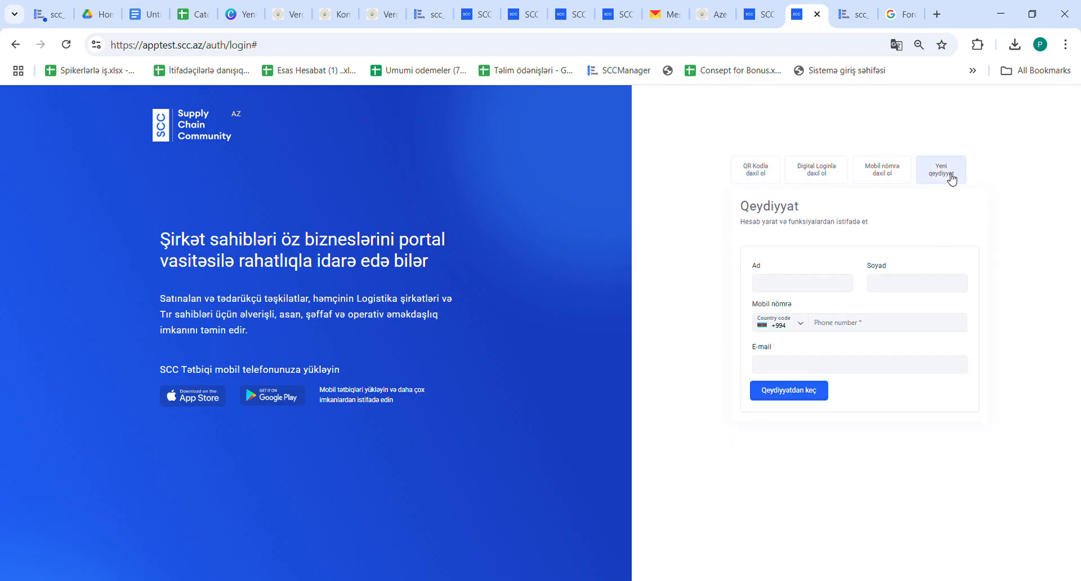
pyautogui.click(785, 291)
pyautogui.press('Tab')
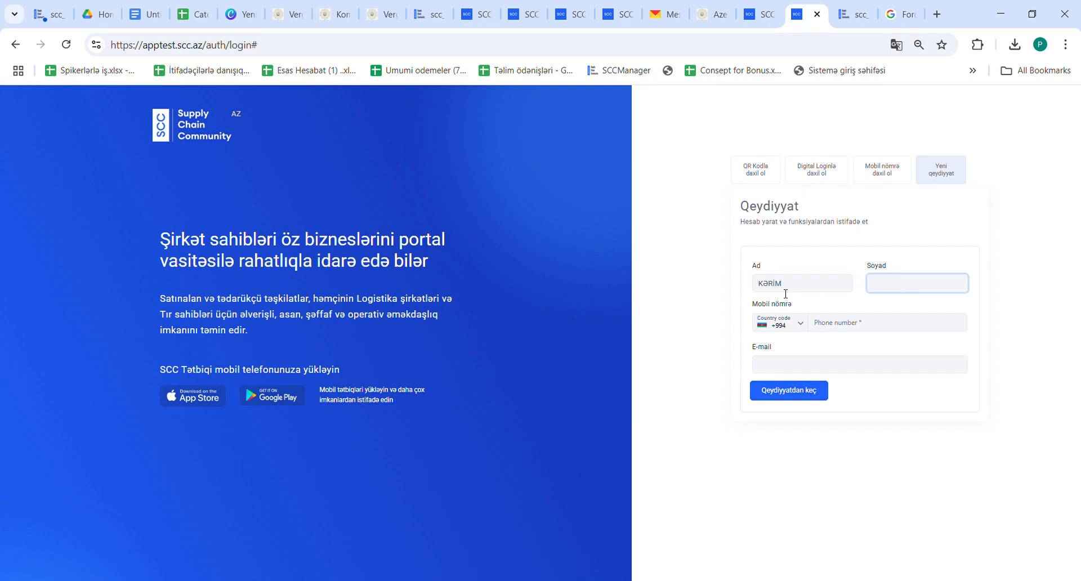
# - Enter the user's mobile number and e-mail address, then submit the registration
pyautogui.click(832, 325)
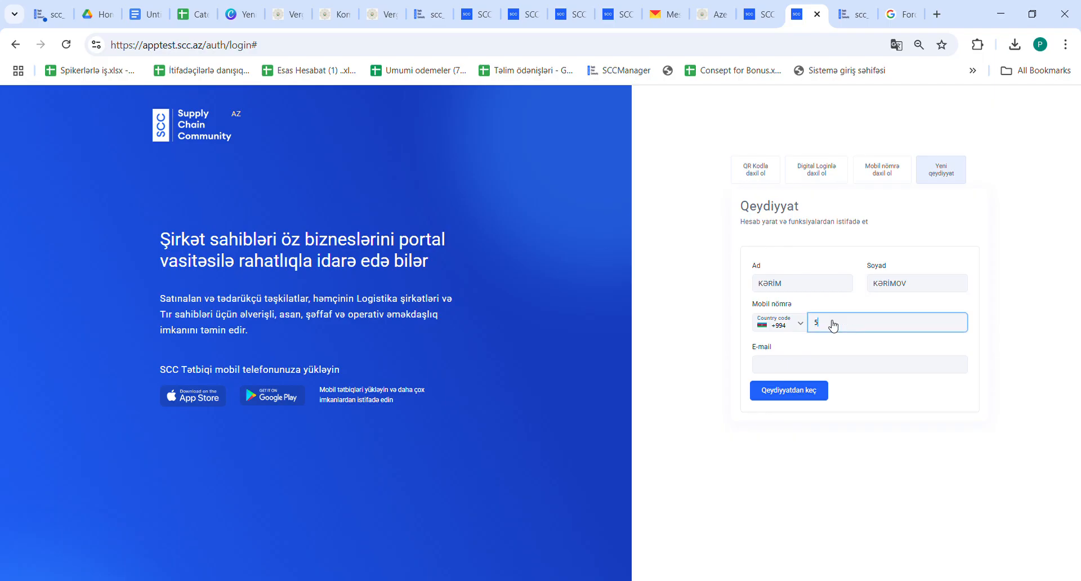
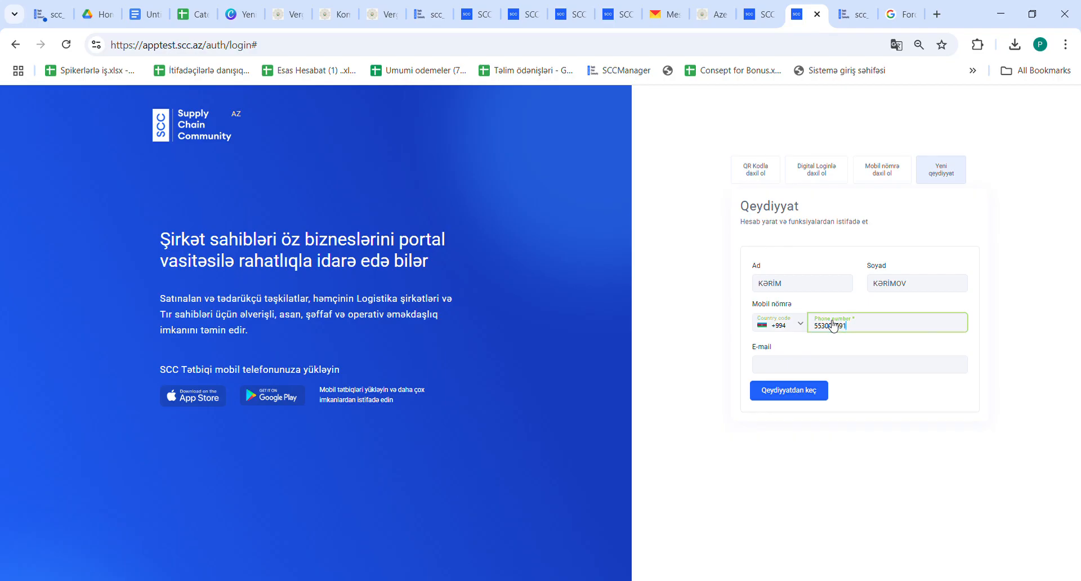
pyautogui.click(803, 370)
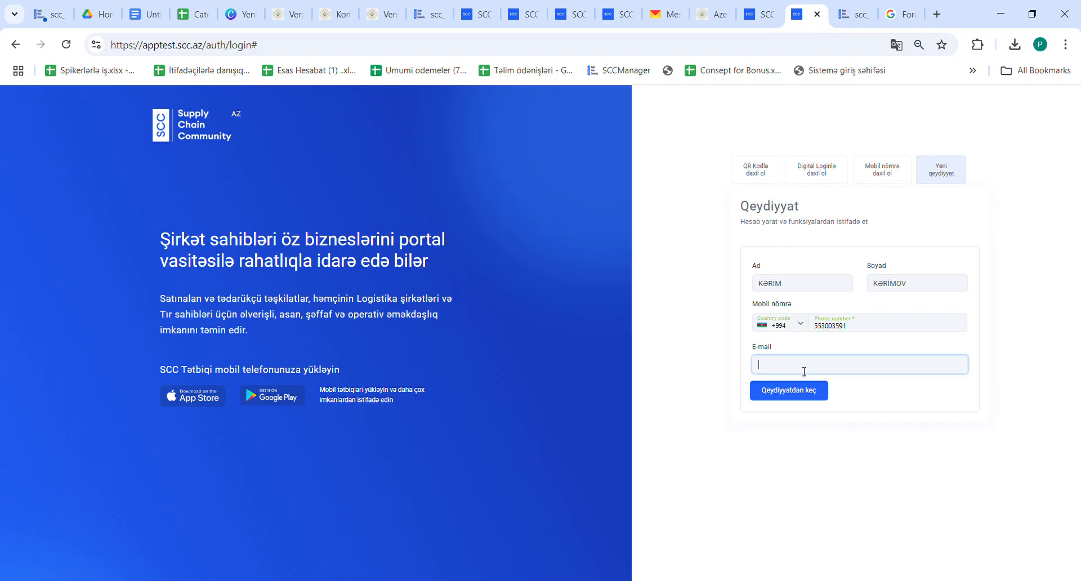
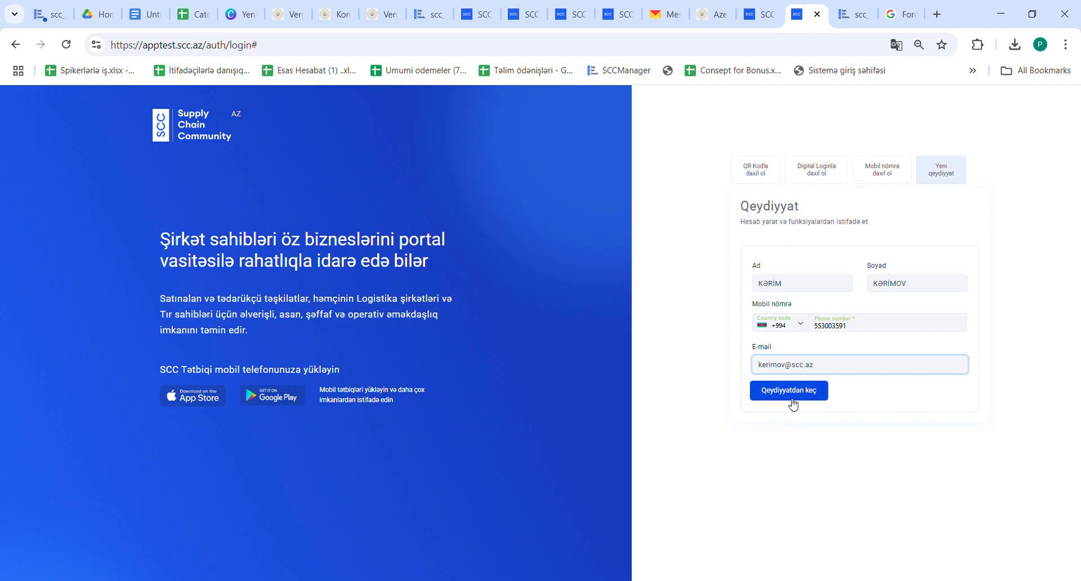
pyautogui.click(789, 392)
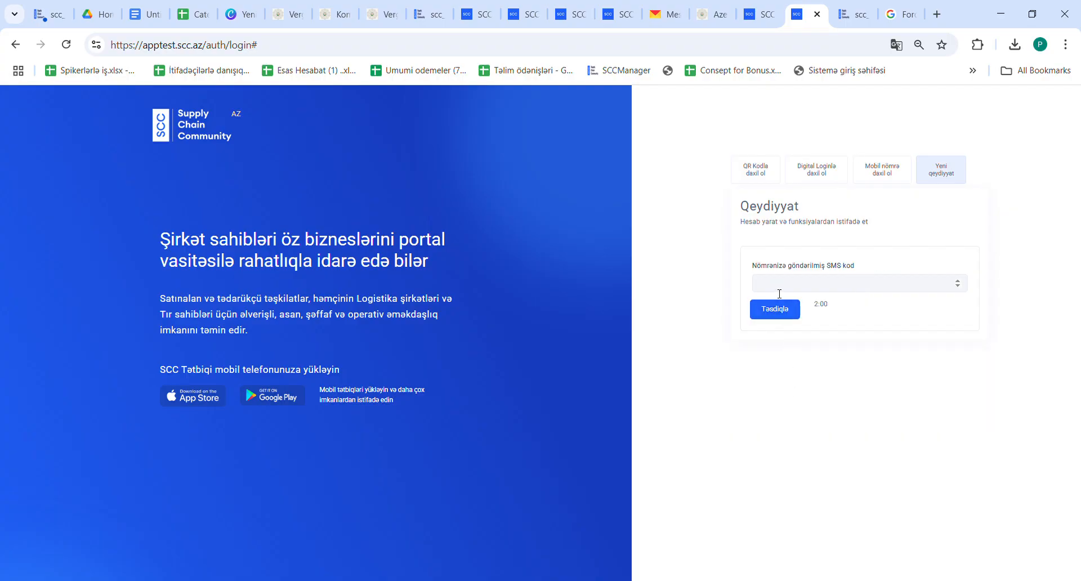
# - Enter the SMS verification code received and confirm it
pyautogui.click(780, 291)
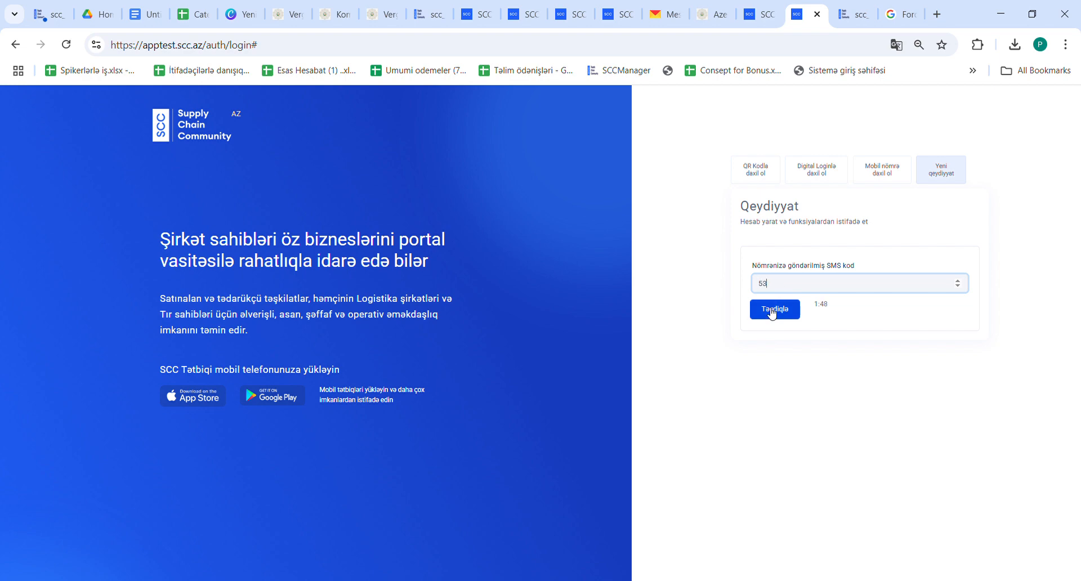
pyautogui.click(772, 310)
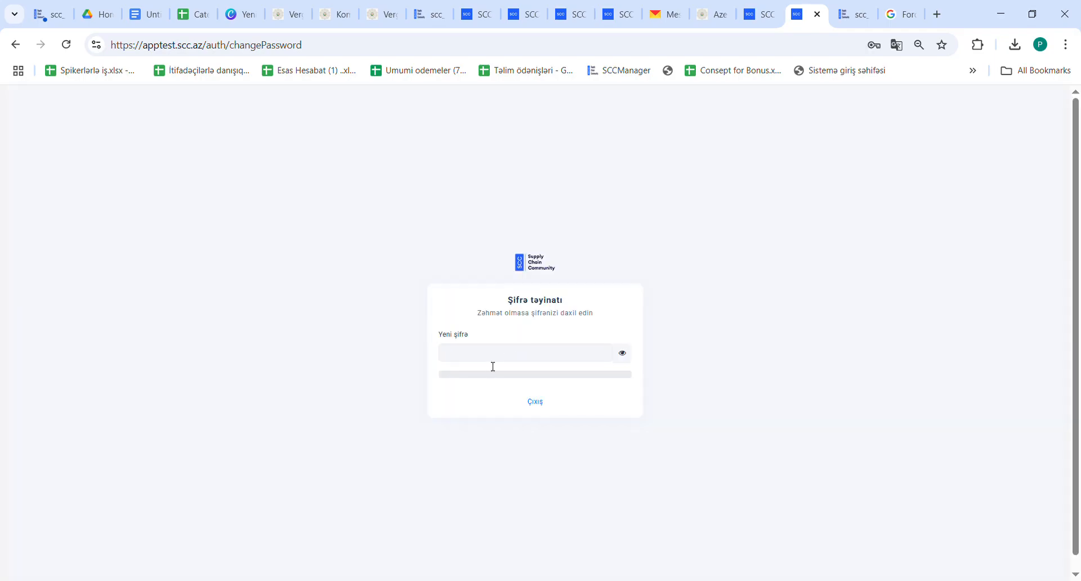
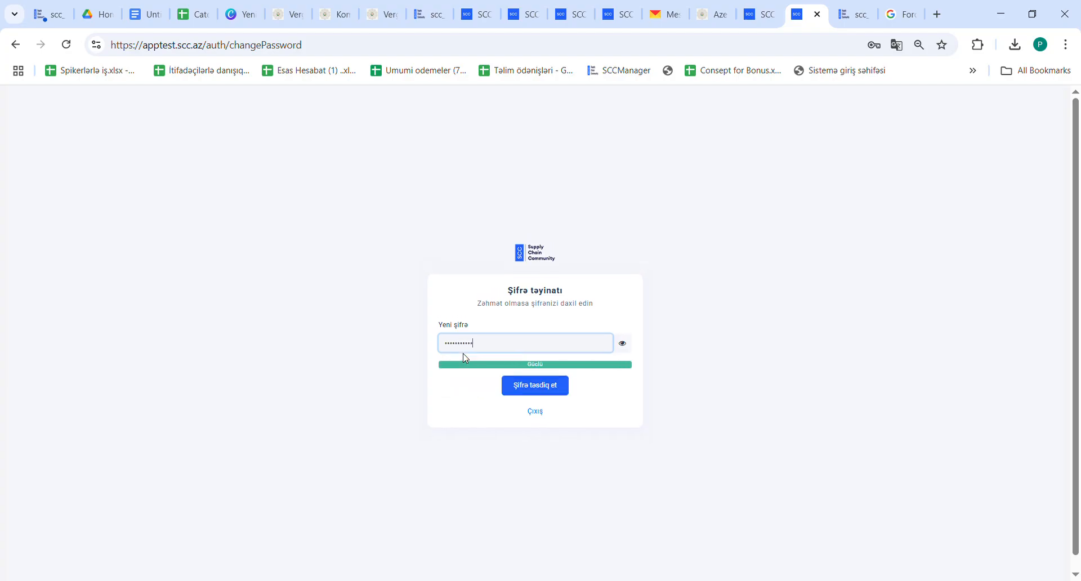
# - Set the account's new password, confirm it, and acknowledge the success message
pyautogui.click(521, 385)
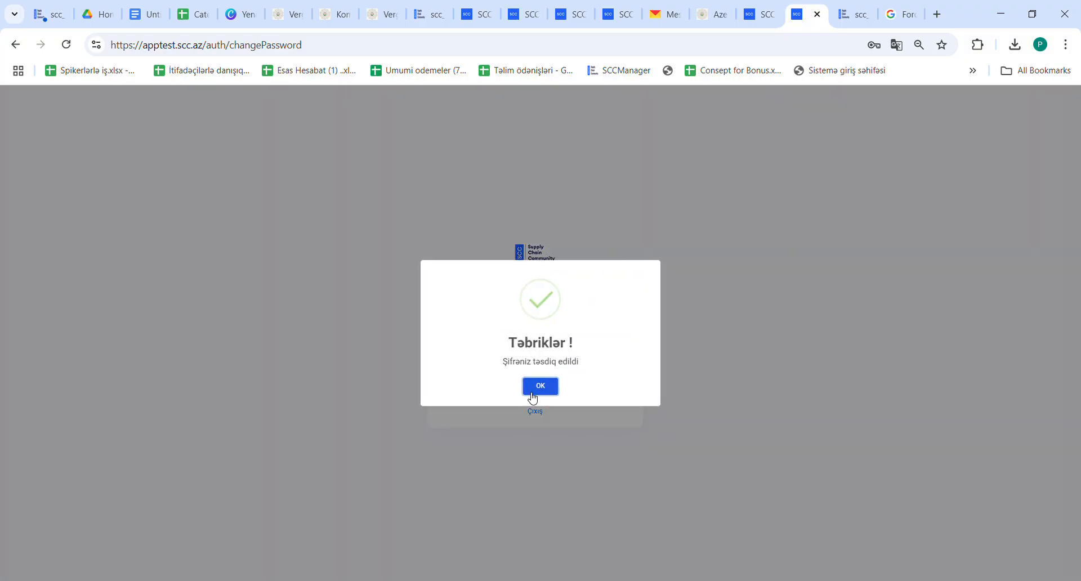
pyautogui.click(537, 389)
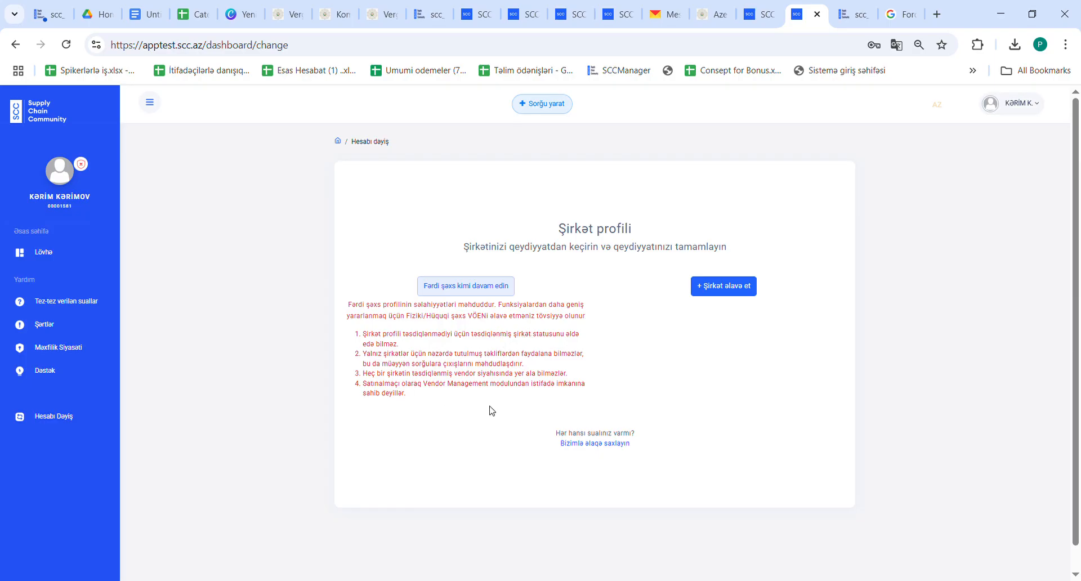
# - Add a Hüquqi şəxs company, search by its tax number (VÖEN), and agree to create it as new
pyautogui.click(720, 290)
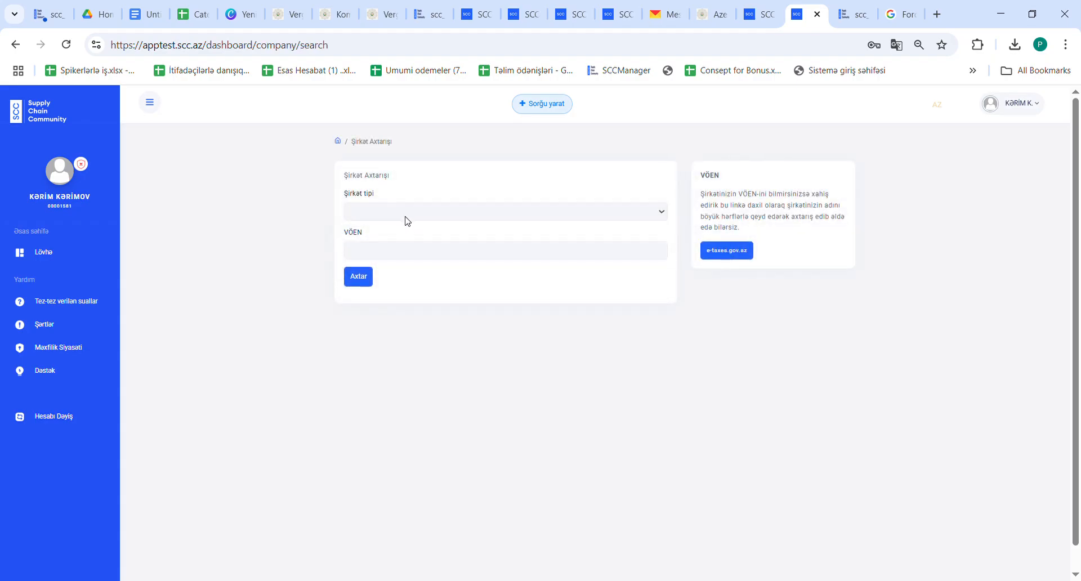
pyautogui.click(406, 219)
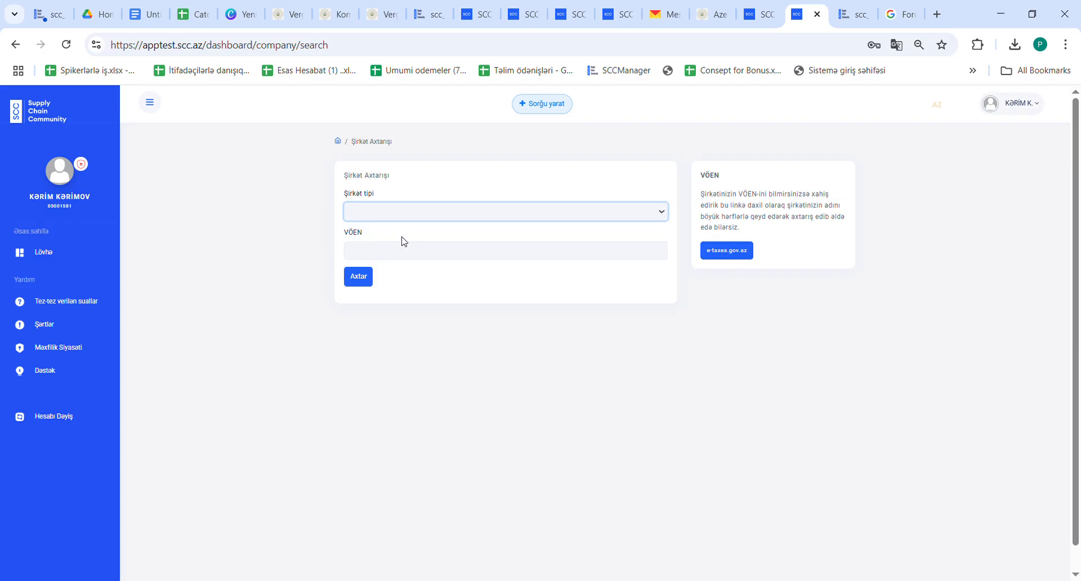
pyautogui.click(402, 241)
pyautogui.click(391, 259)
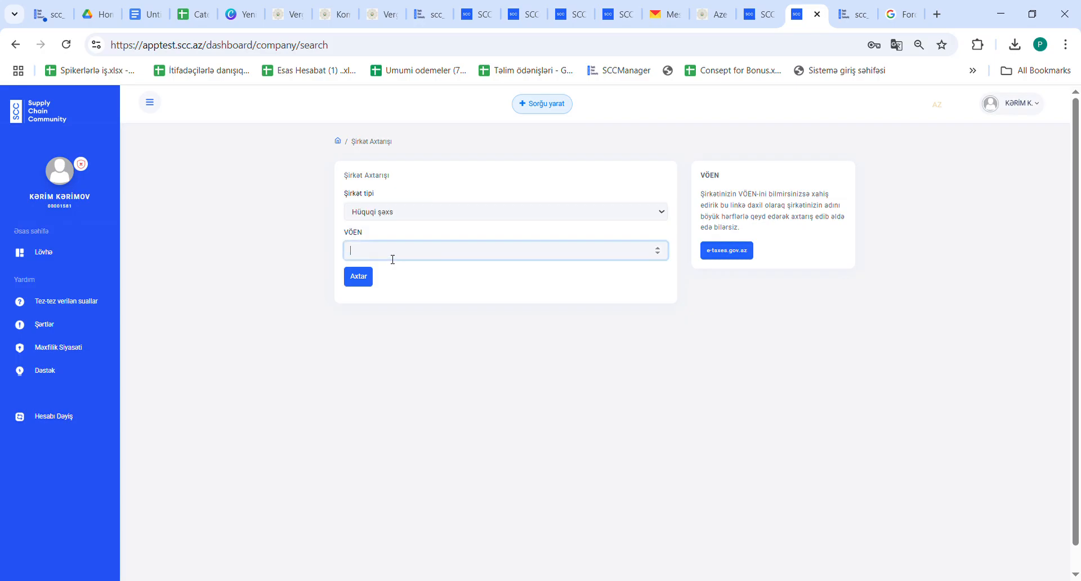
pyautogui.click(366, 279)
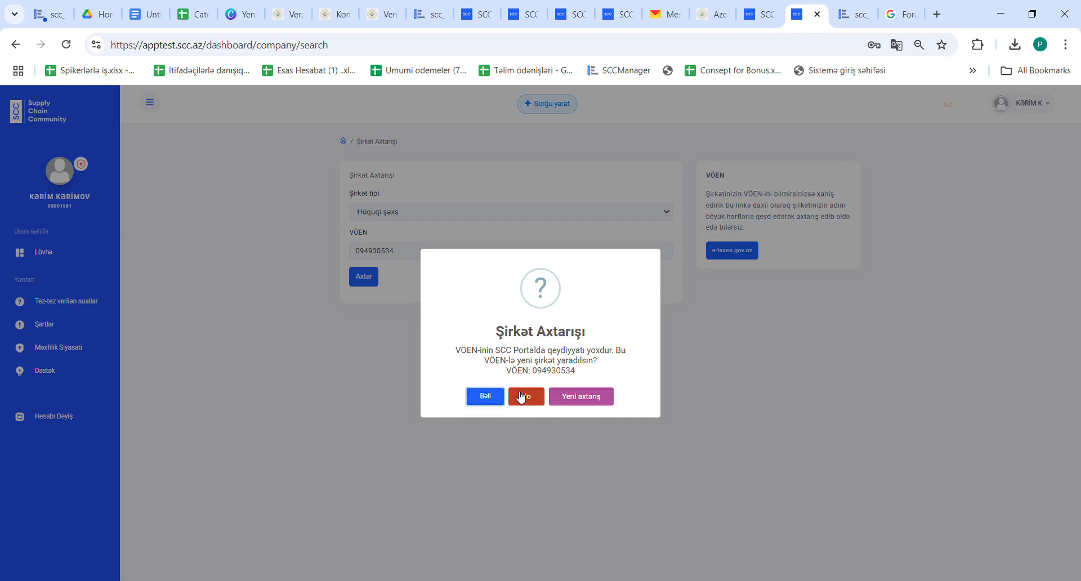
pyautogui.click(485, 396)
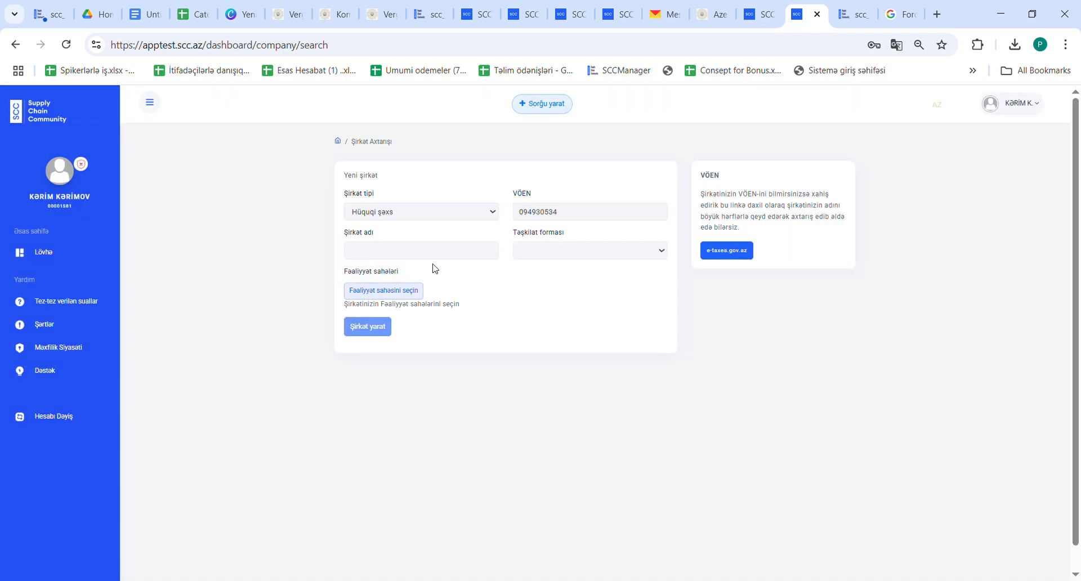
# - Name the new company FORD CORPORATION and set its organisational form to MMC
pyautogui.click(393, 260)
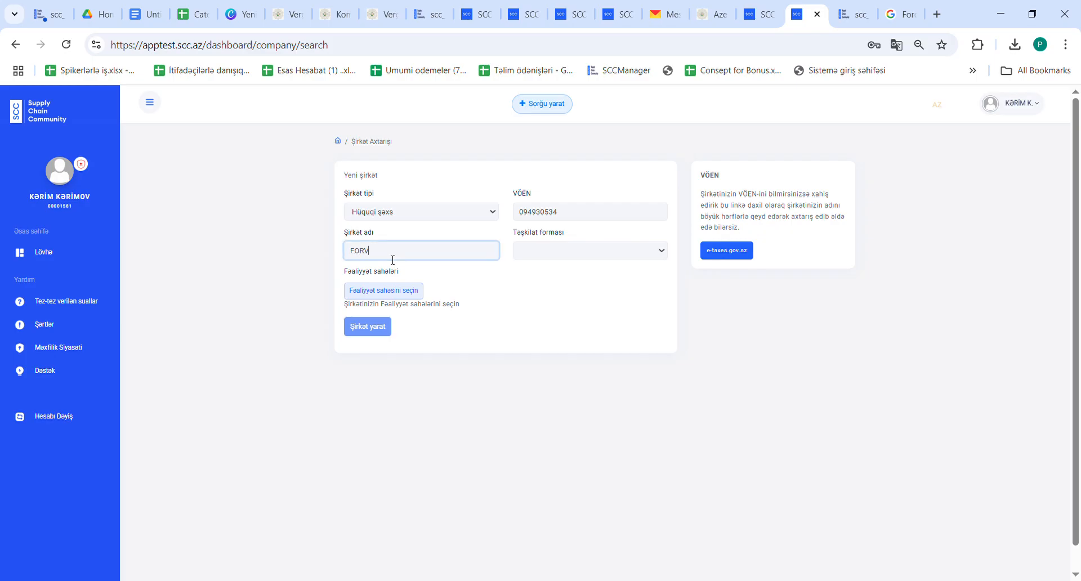
pyautogui.write('FORD CORPORATION')
pyautogui.click(535, 251)
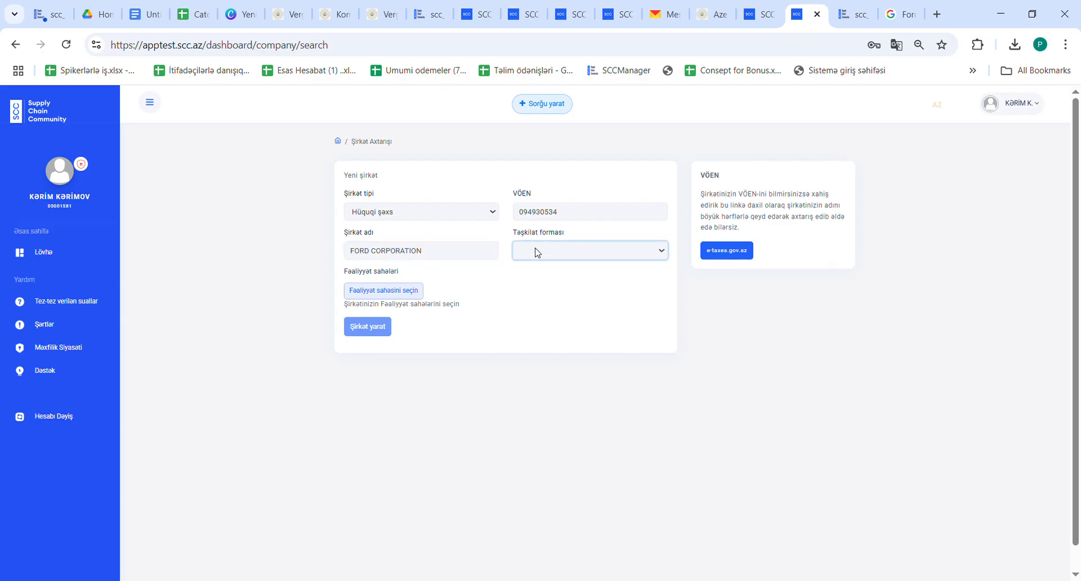
pyautogui.click(537, 274)
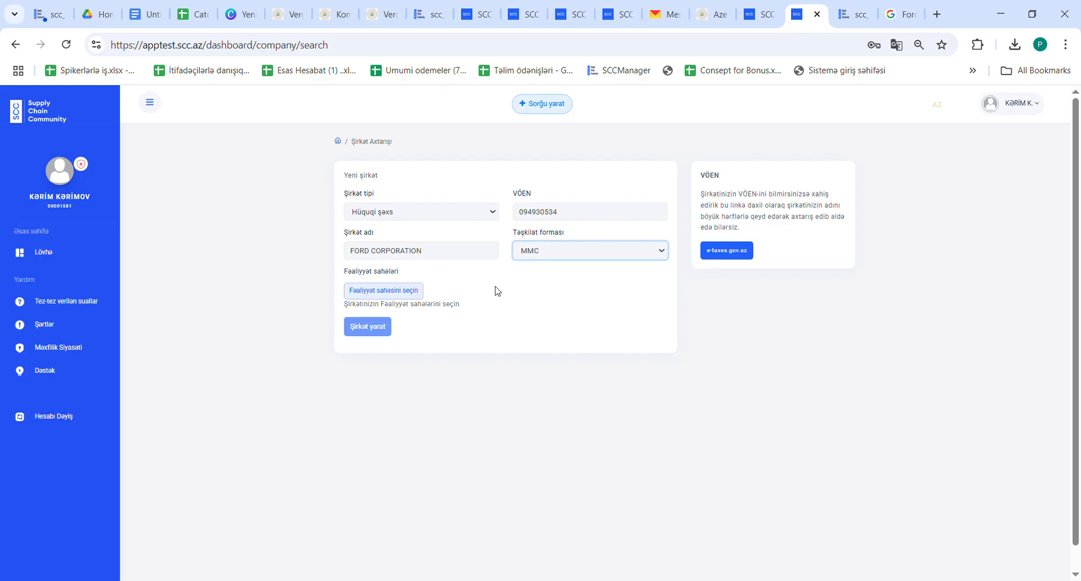
pyautogui.click(392, 299)
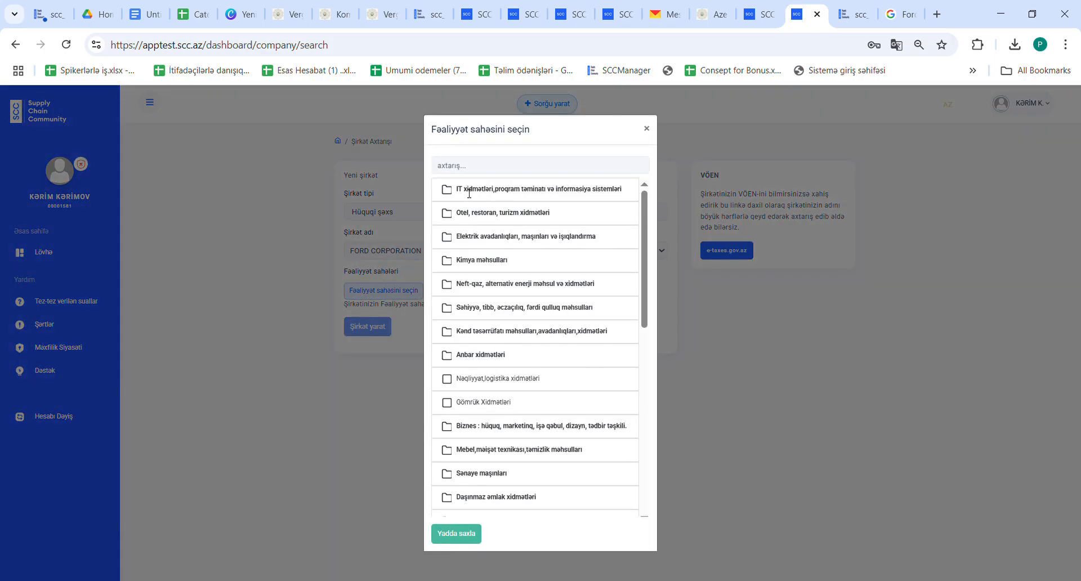
# - Tick the IT services/software development and leisure, culture and sports activity areas
pyautogui.click(469, 191)
pyautogui.click(480, 215)
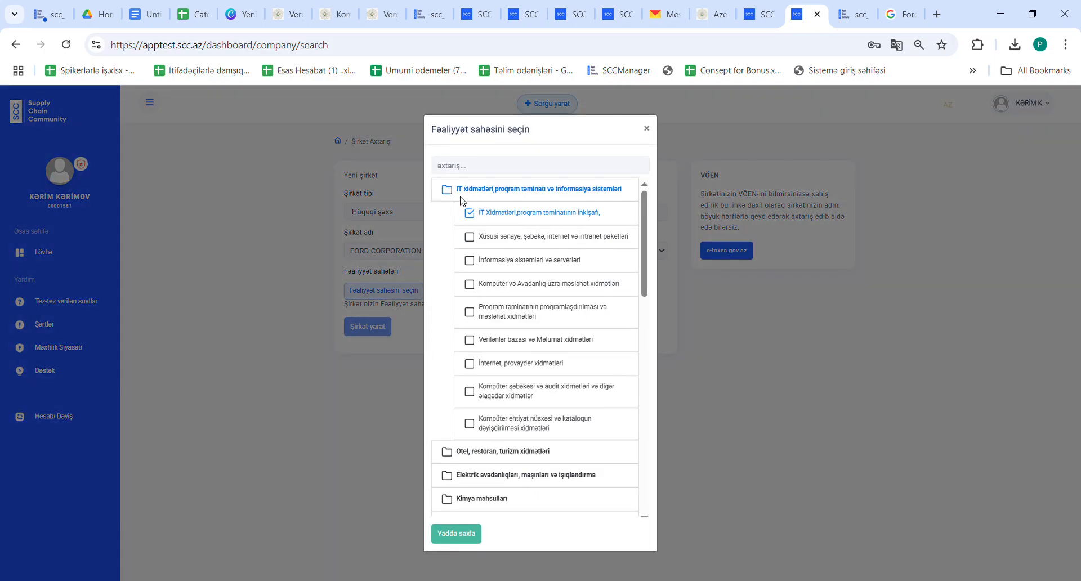
pyautogui.click(462, 197)
pyautogui.click(471, 214)
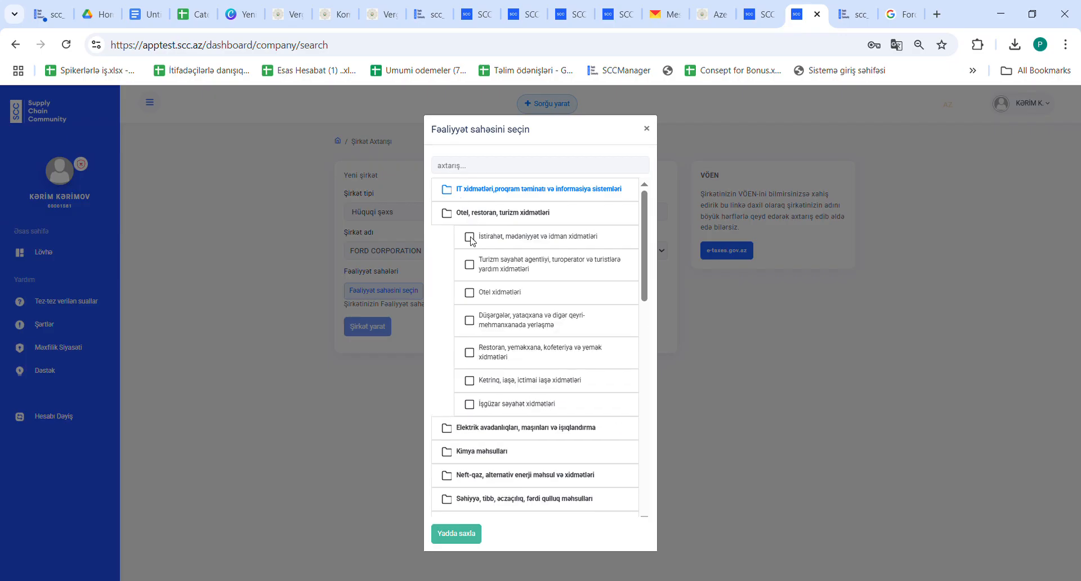
pyautogui.click(470, 238)
pyautogui.click(457, 223)
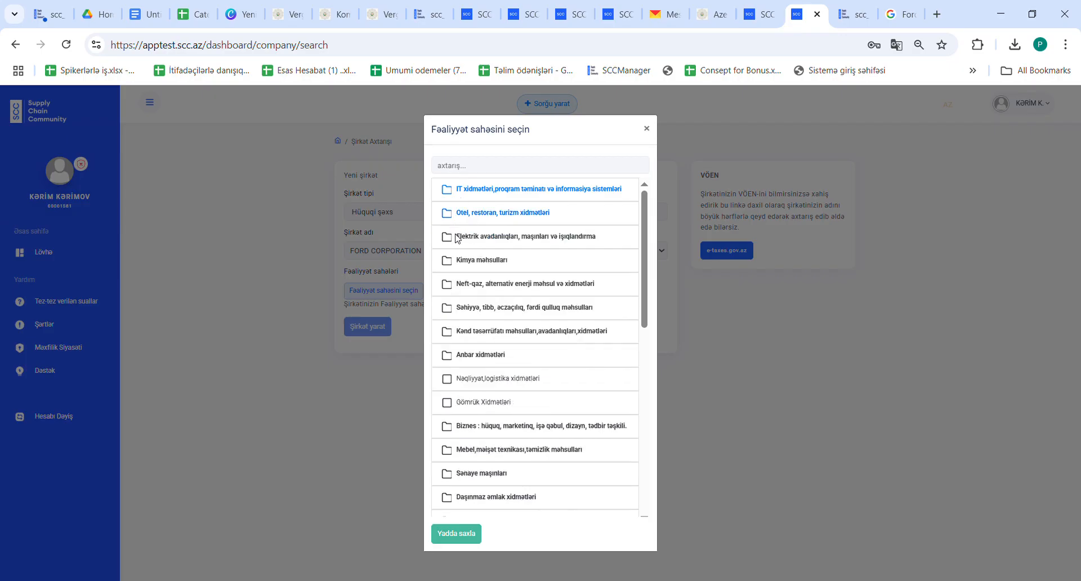
# - Also tick Elektrik mühərrikləri and Kimyəvi qazlar, save the areas, and create the company
pyautogui.click(457, 239)
pyautogui.click(475, 266)
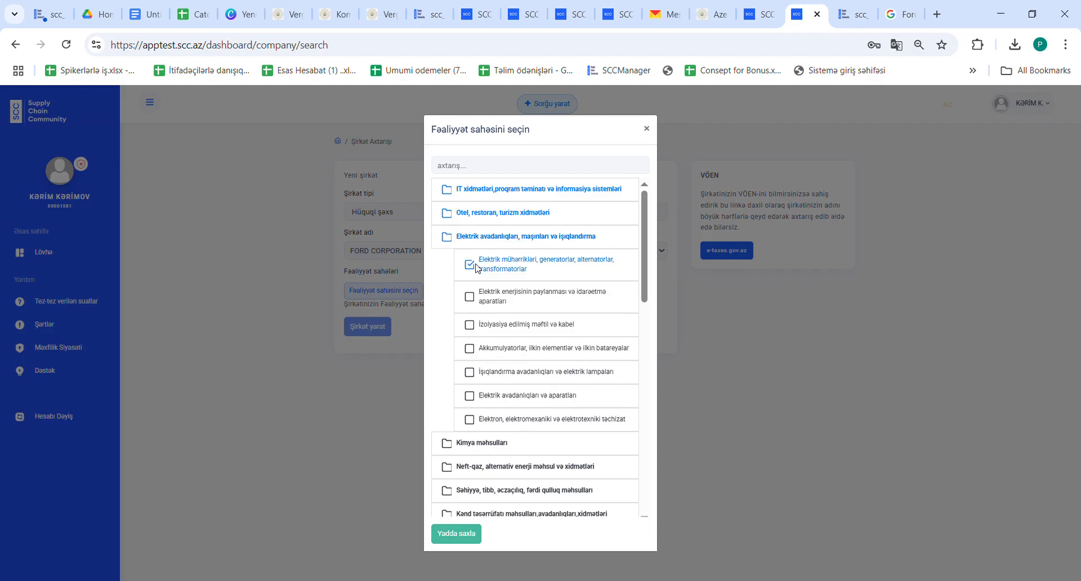
pyautogui.click(468, 237)
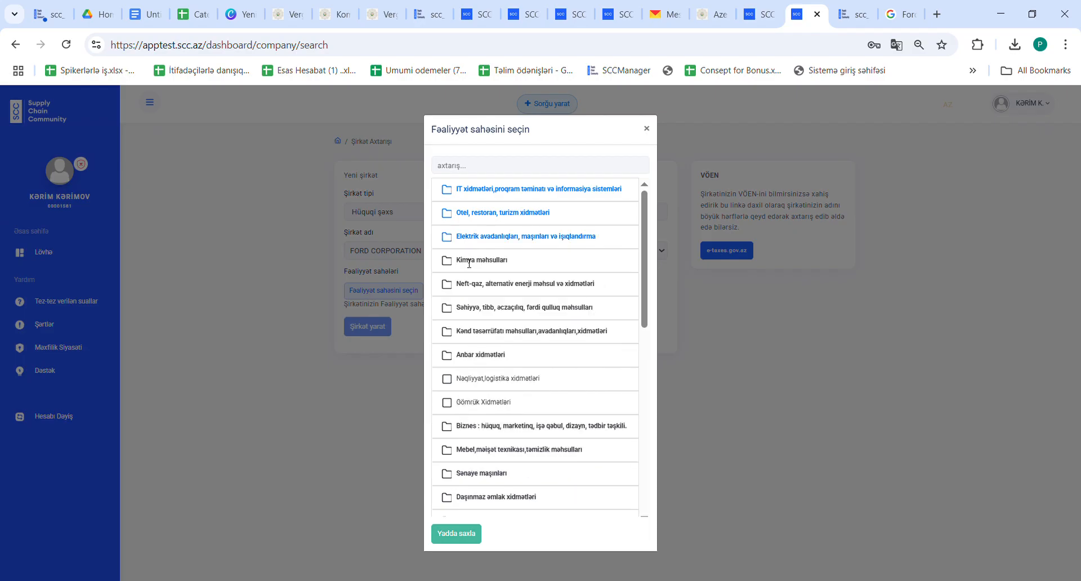
pyautogui.click(469, 262)
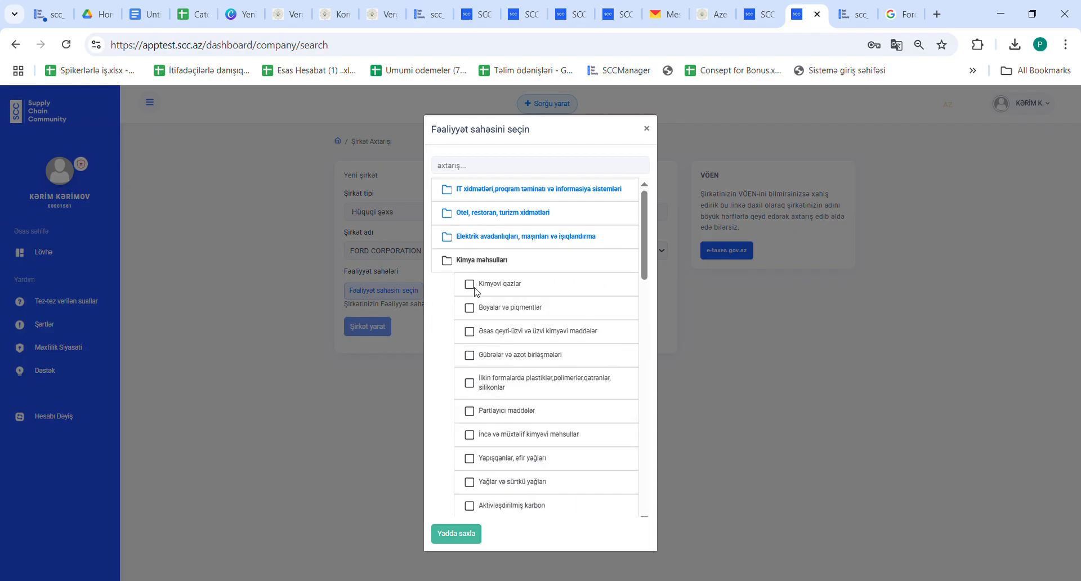
pyautogui.click(472, 285)
pyautogui.click(459, 263)
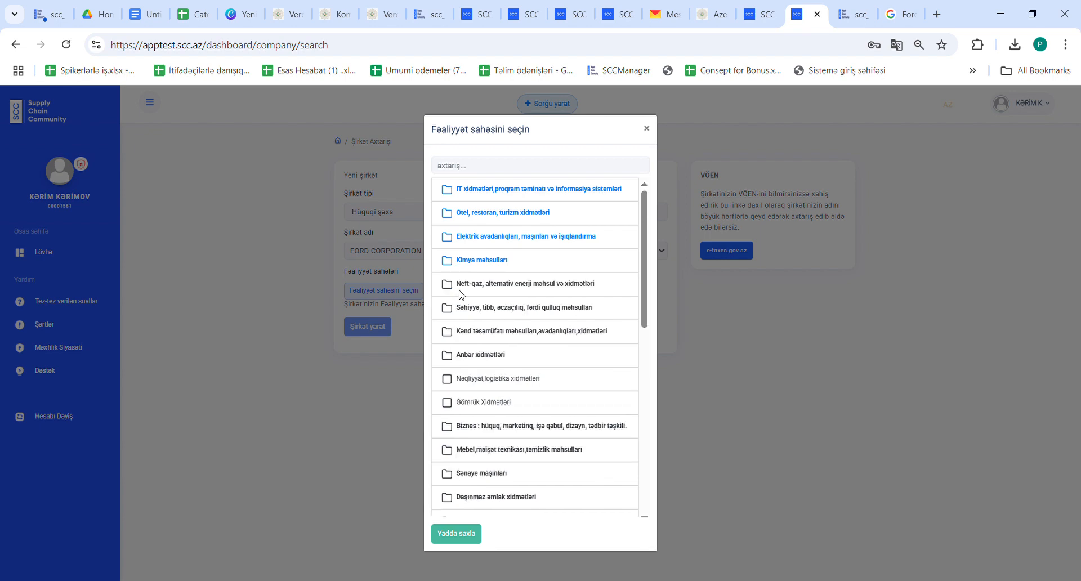
pyautogui.click(467, 536)
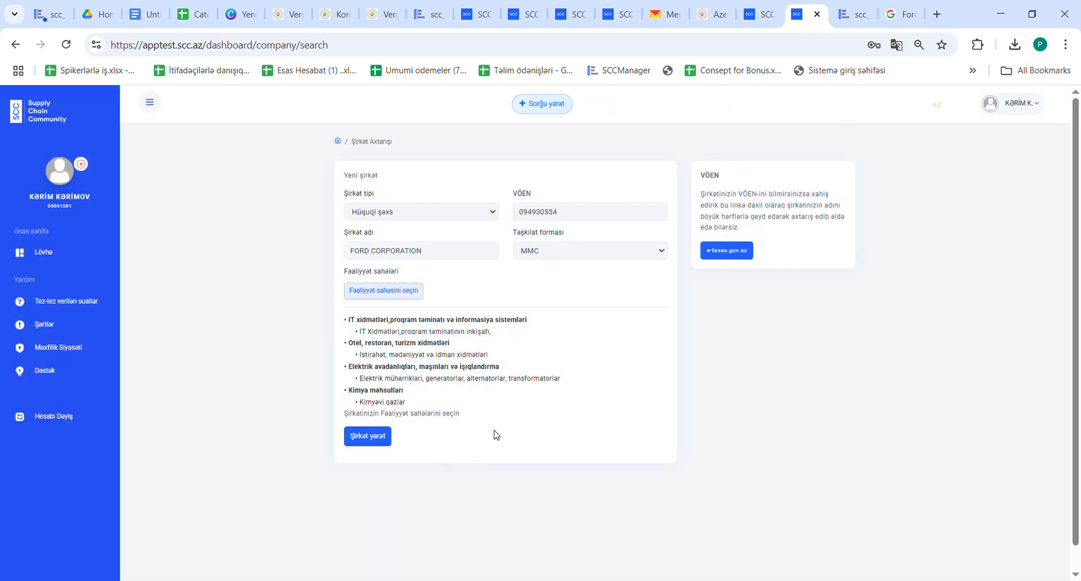
pyautogui.click(375, 444)
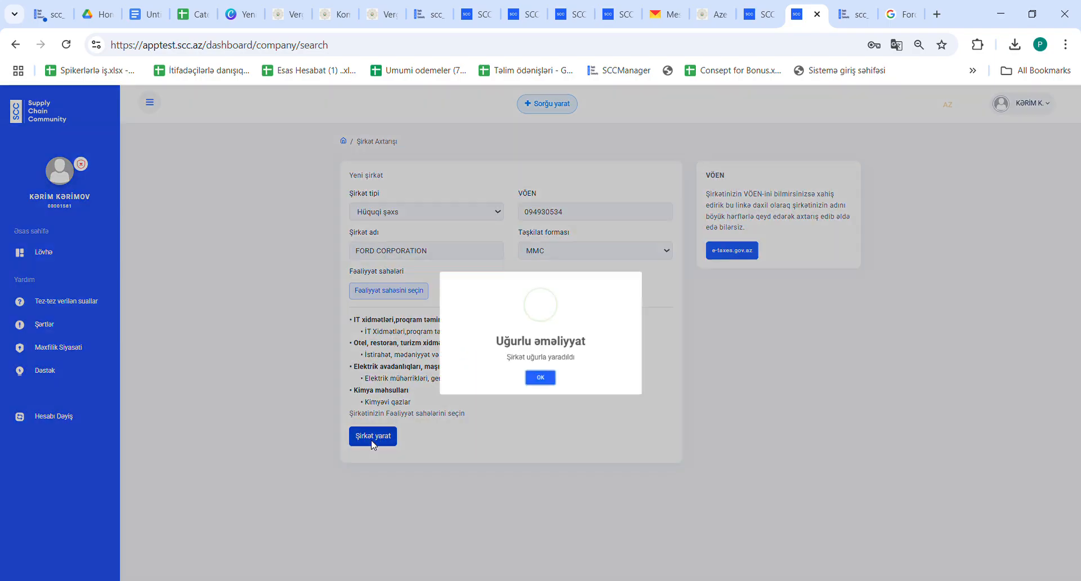
# - Create a Tədarükçü supplier profile for the company with position Tədarük
pyautogui.click(537, 388)
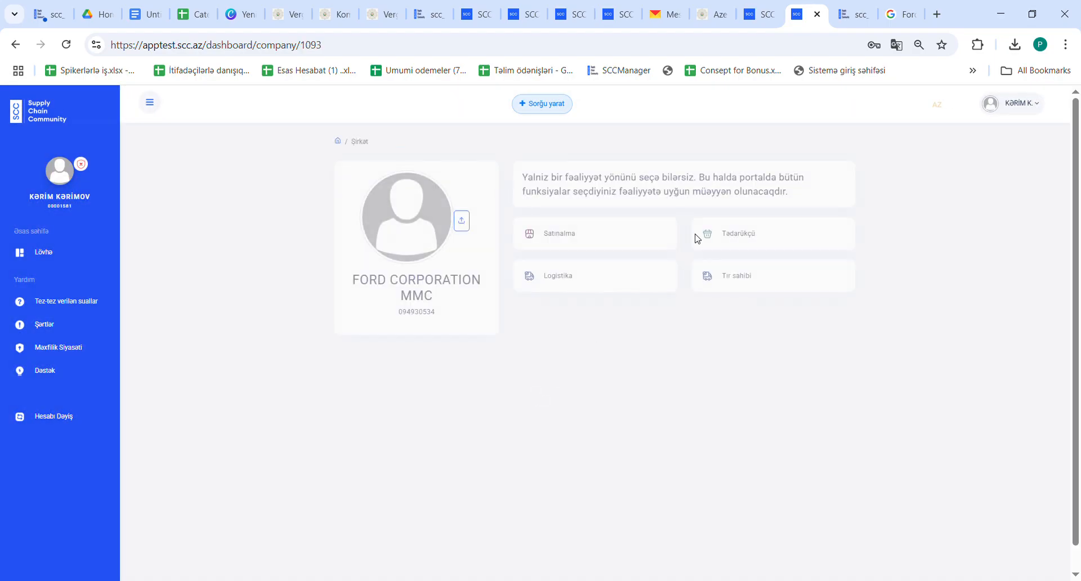
pyautogui.click(735, 242)
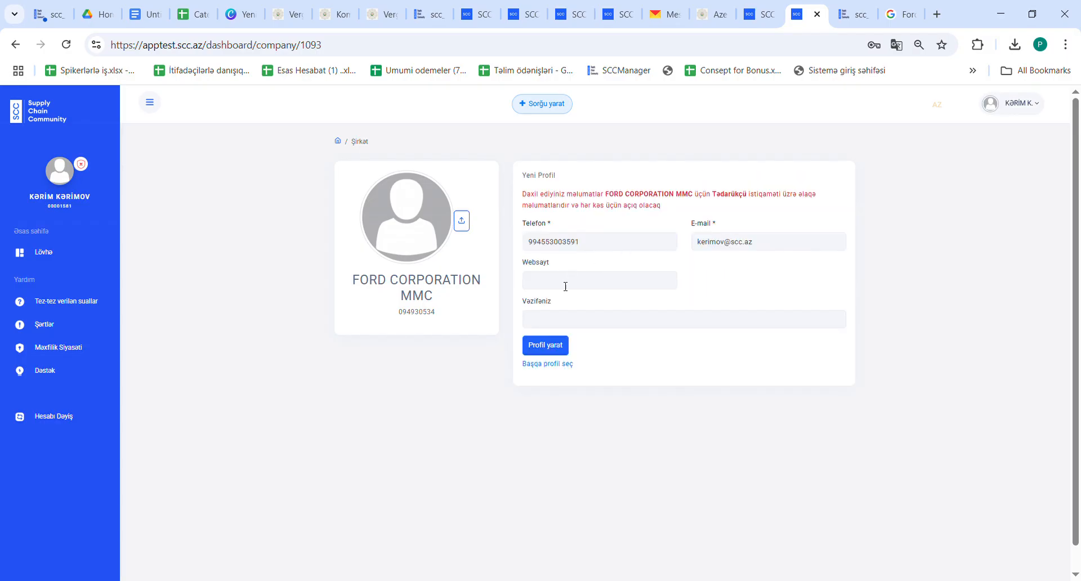
pyautogui.click(553, 322)
pyautogui.write("T'darwk.w")
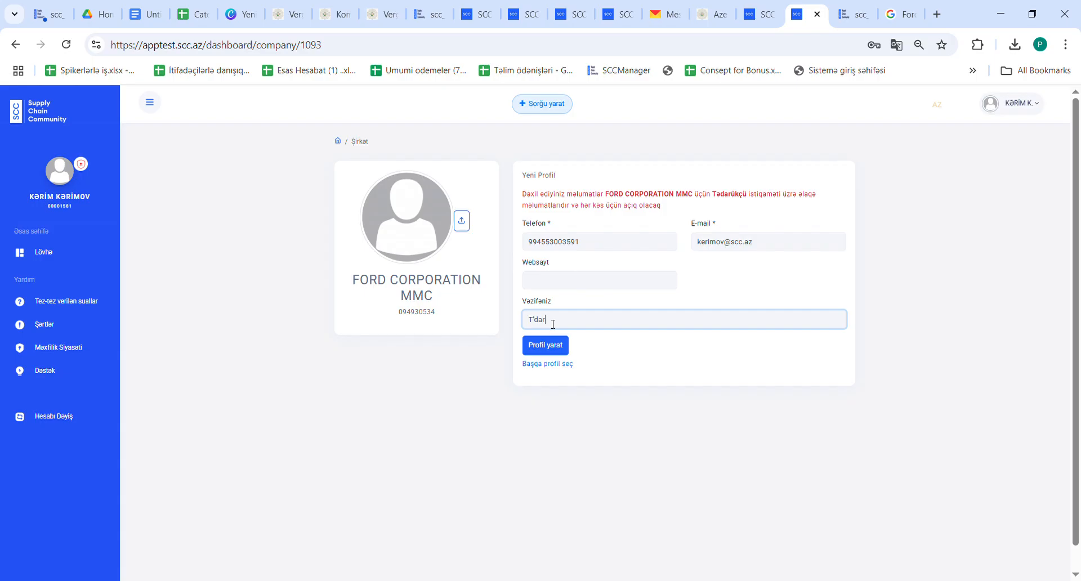
pyautogui.press('BackSpace')
pyautogui.press('BackSpace')
pyautogui.press('BackSpace')
pyautogui.press('BackSpace')
pyautogui.press('BackSpace')
pyautogui.write('ədarük')
pyautogui.click(552, 349)
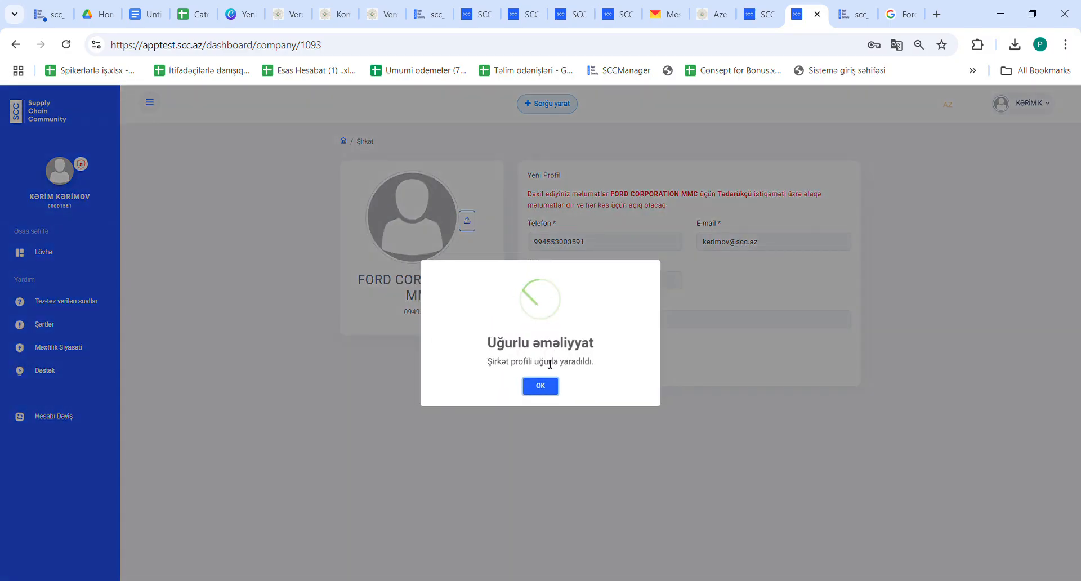
pyautogui.click(539, 387)
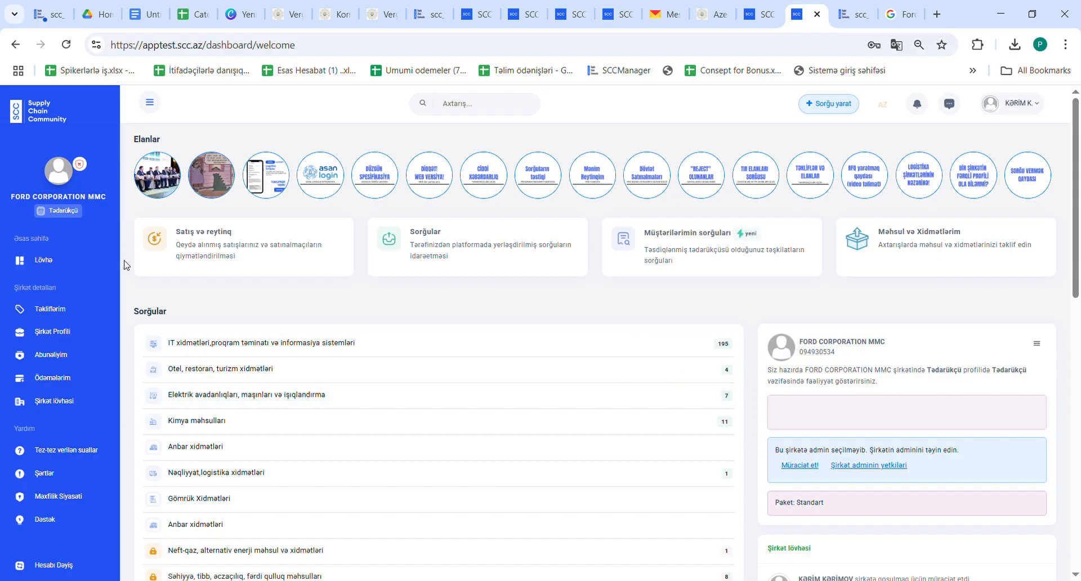
# - Look over the dashboard and notifications, then go to the FORD CORPORATION MMC profile page
pyautogui.scroll(-2, 236, 388)
pyautogui.scroll(-1, 239, 272)
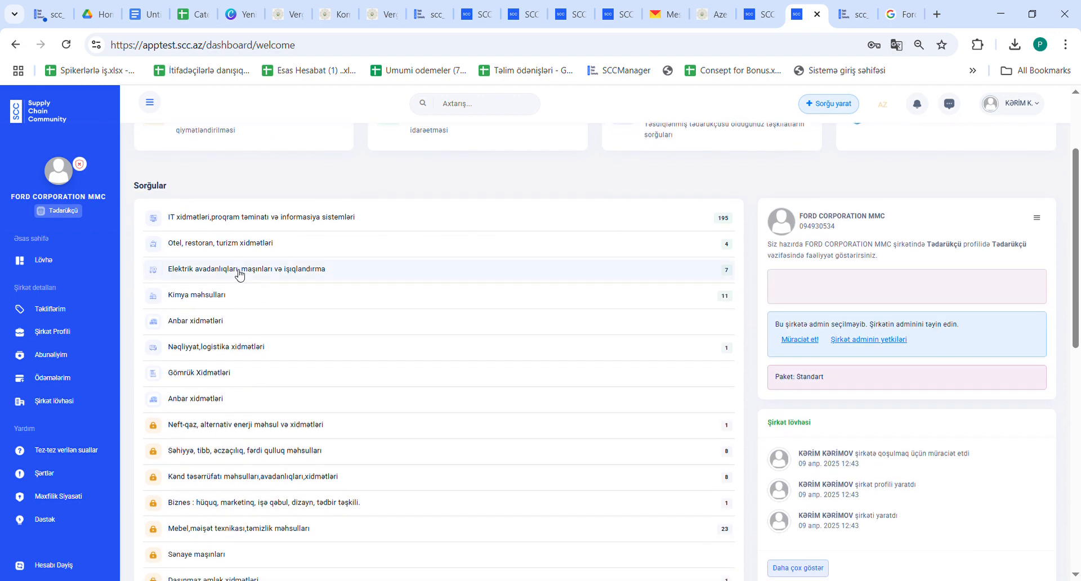
pyautogui.scroll(3, 238, 272)
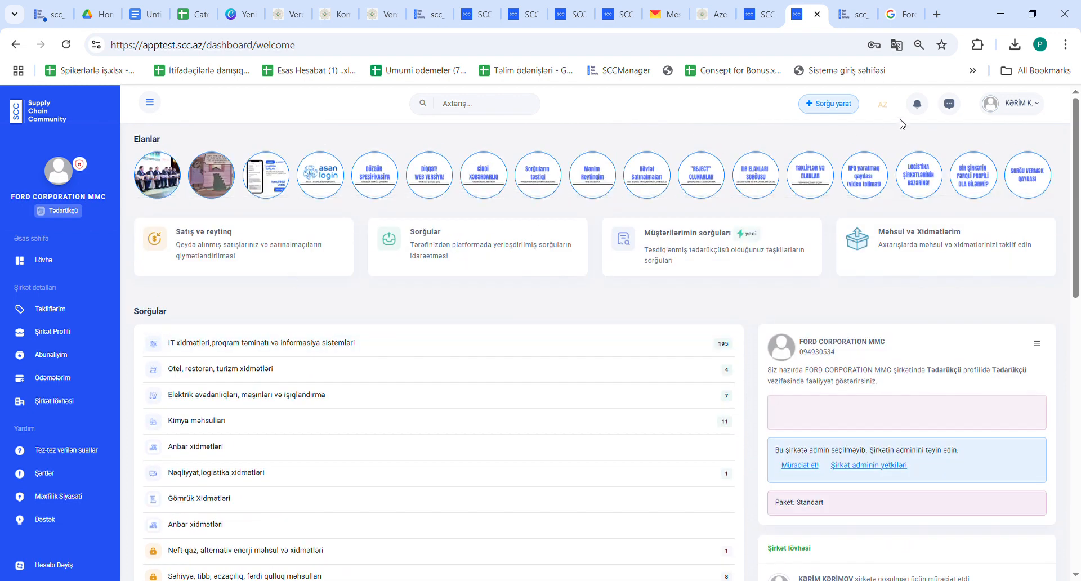
pyautogui.click(916, 103)
pyautogui.click(861, 157)
pyautogui.click(818, 415)
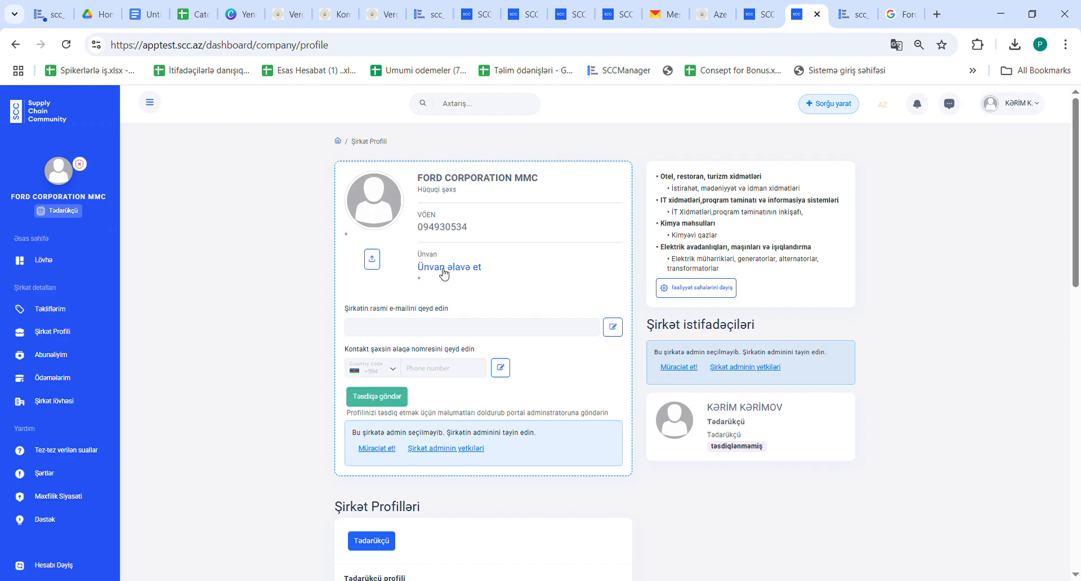
# - Add the company's Baku street address and confirm the change
pyautogui.click(442, 268)
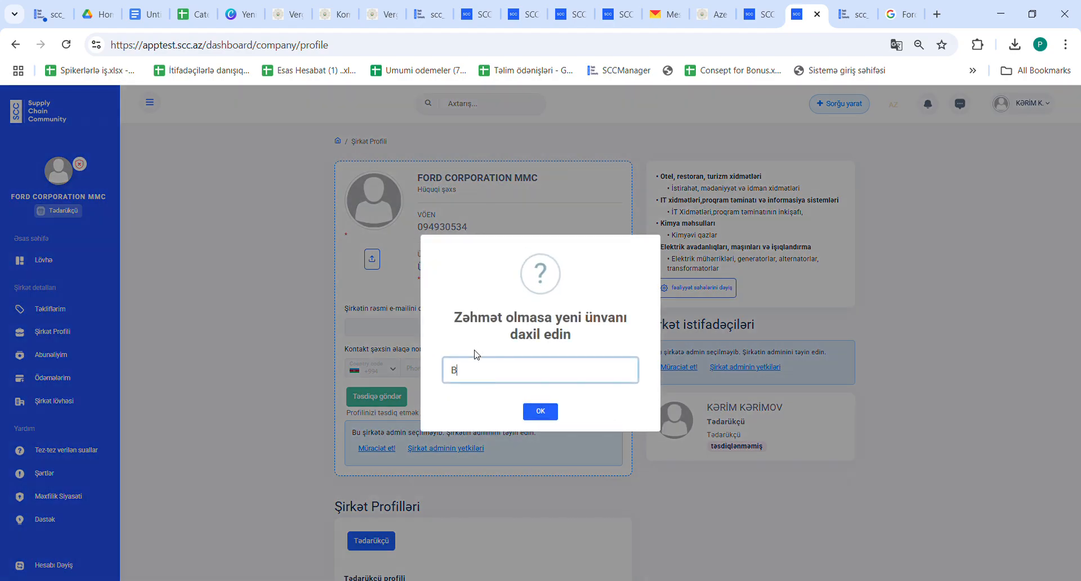
pyautogui.click(541, 411)
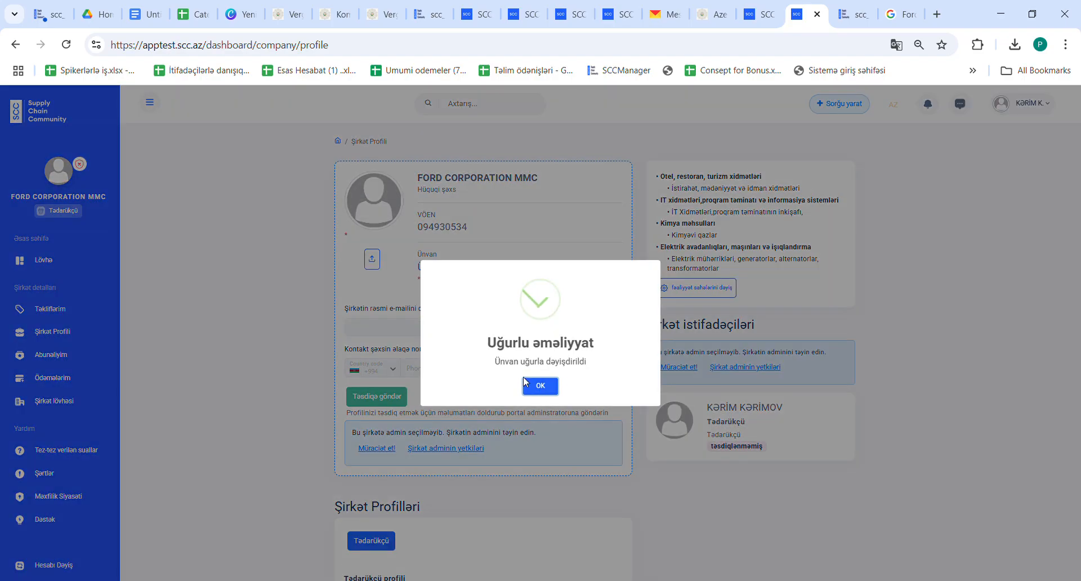
pyautogui.click(541, 386)
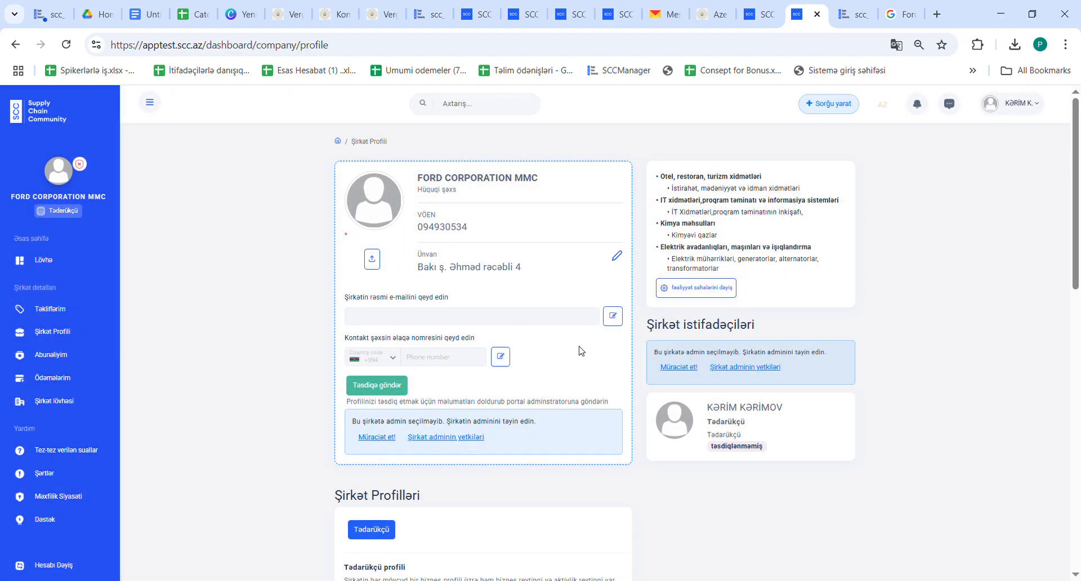
# - Enter and save the company's official e-mail address, correcting a stray apostrophe
pyautogui.click(613, 315)
pyautogui.click(499, 317)
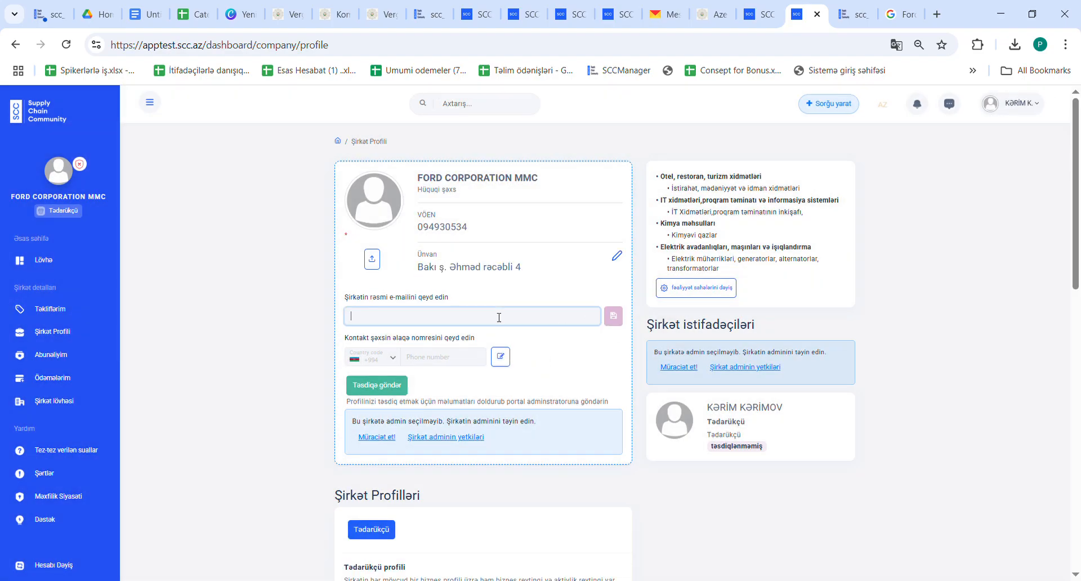
pyautogui.press('Return')
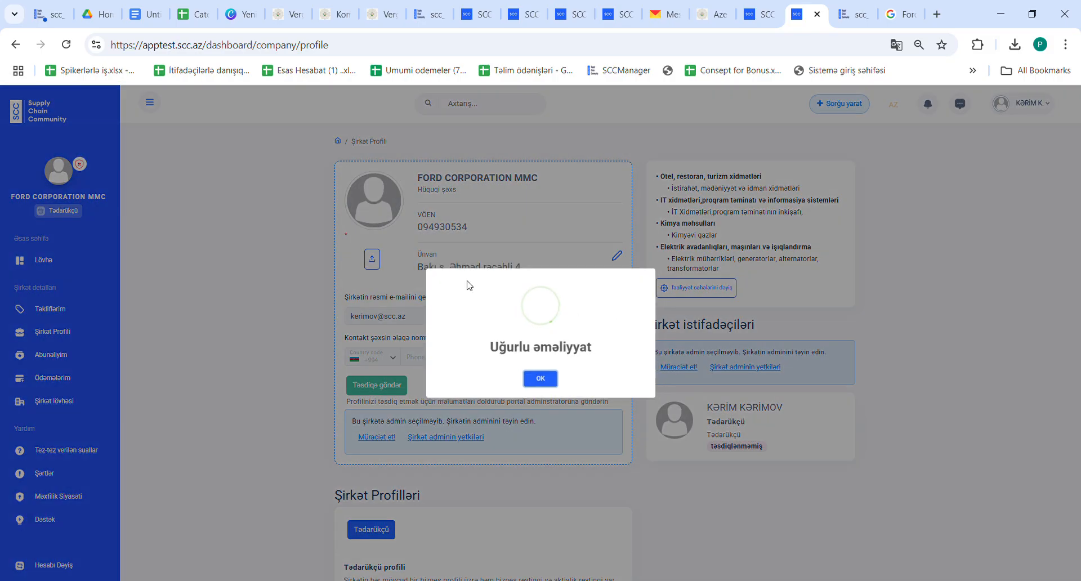
pyautogui.click(539, 378)
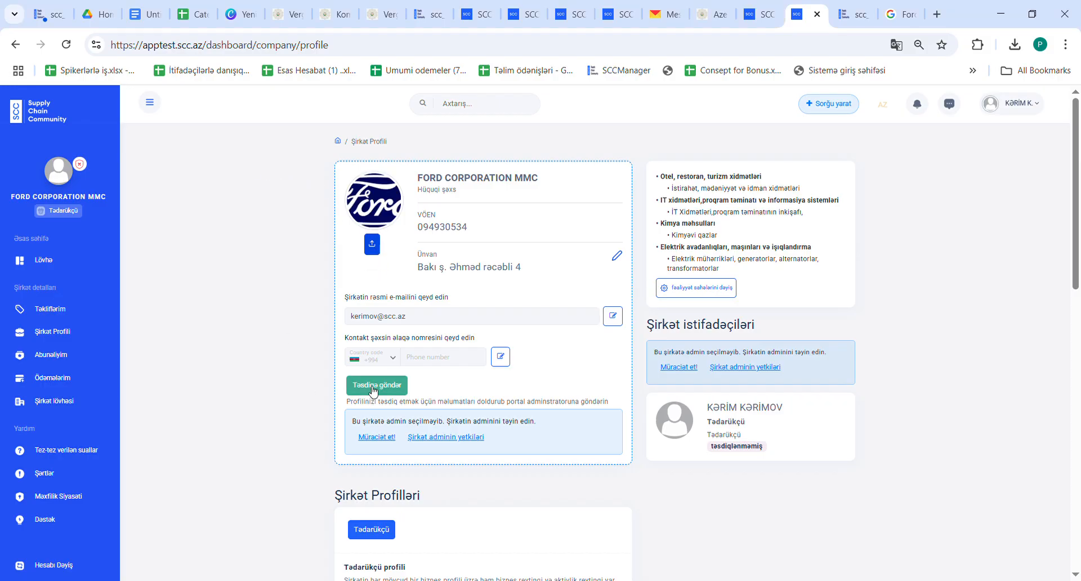
# - Enter the company's contact phone number and send it for confirmation via Təsdiqə göndər
pyautogui.click(501, 358)
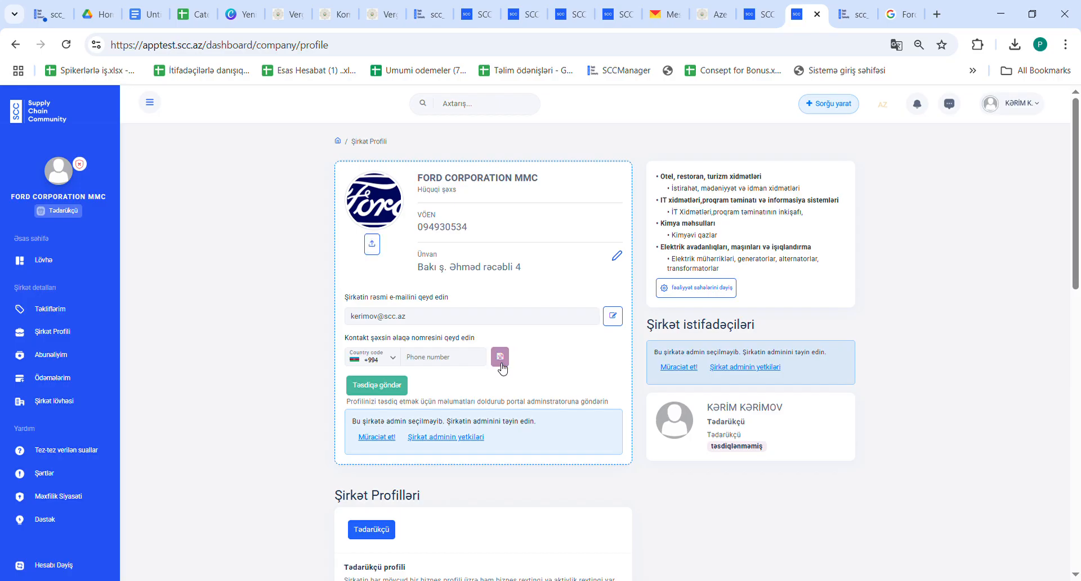
pyautogui.click(436, 363)
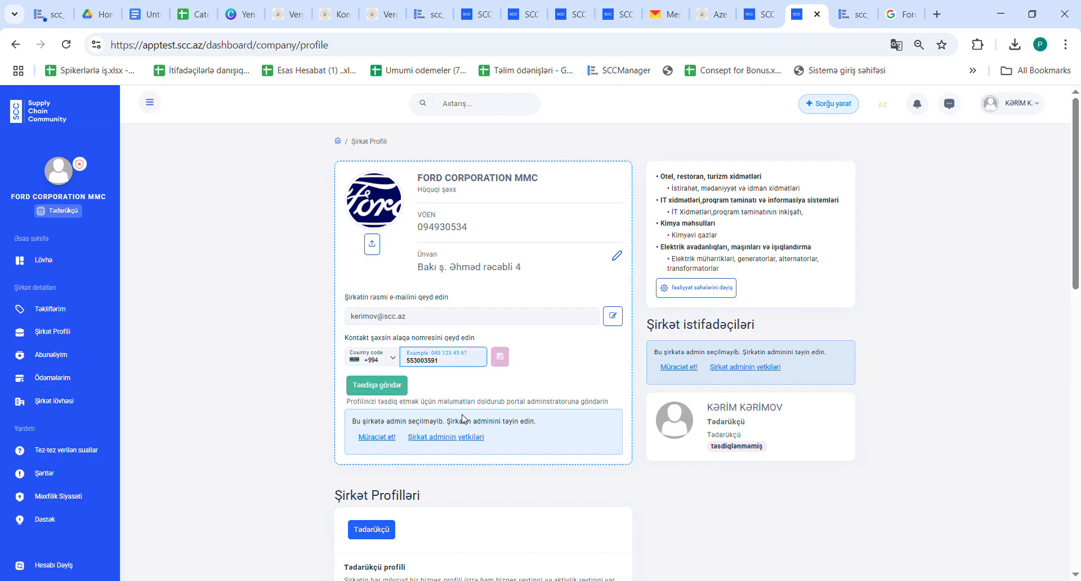
pyautogui.click(383, 389)
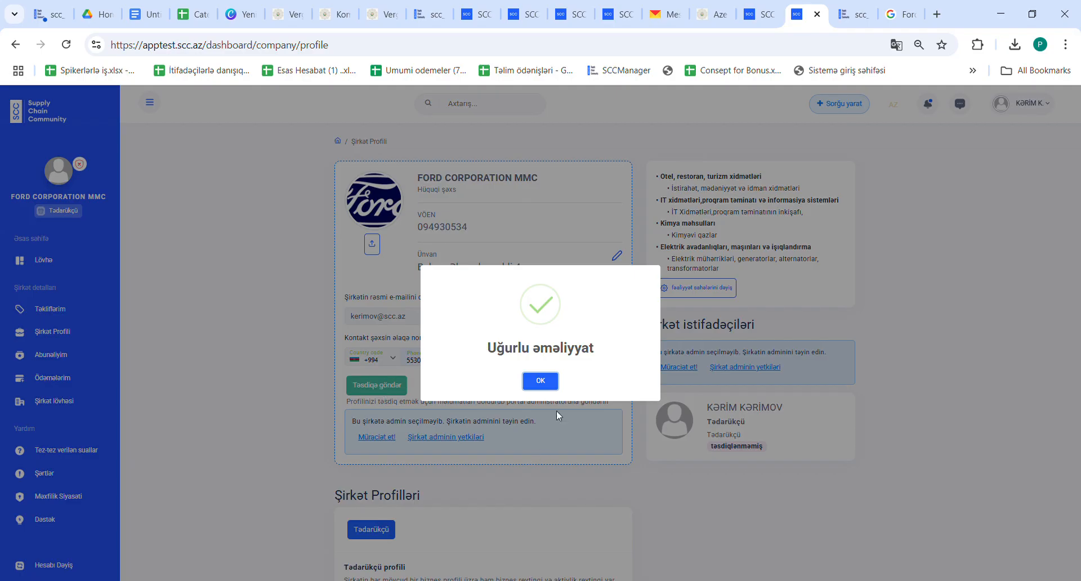
pyautogui.click(544, 381)
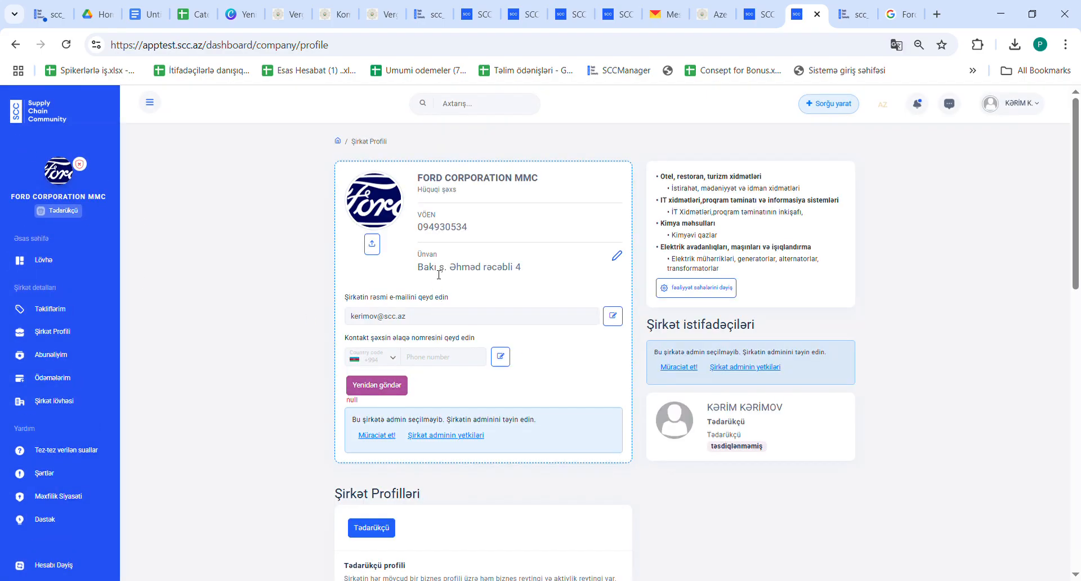
# - Re-enter and save the contact phone number in the company profile
pyautogui.click(505, 366)
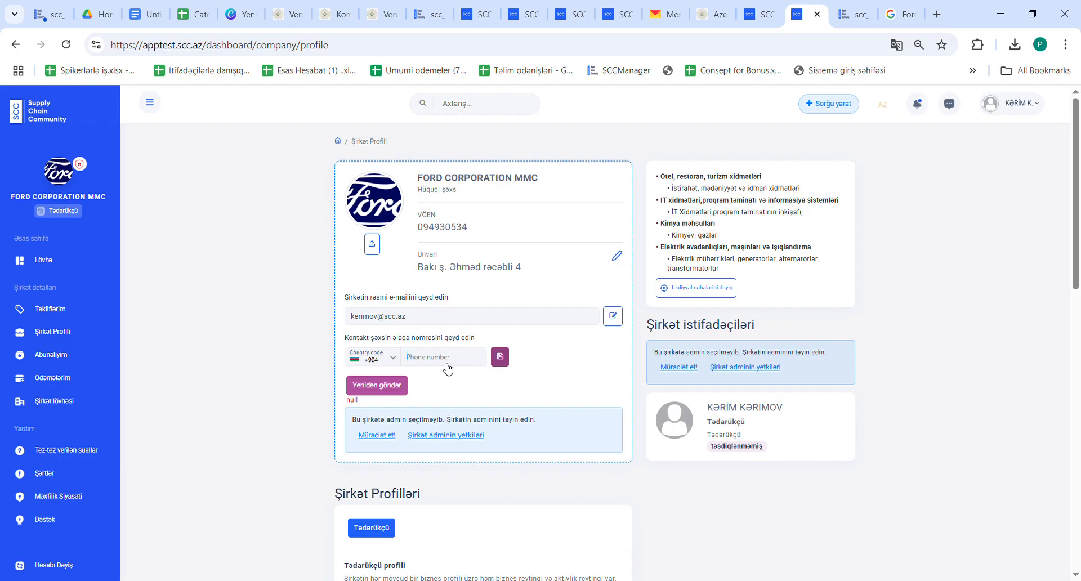
pyautogui.click(446, 364)
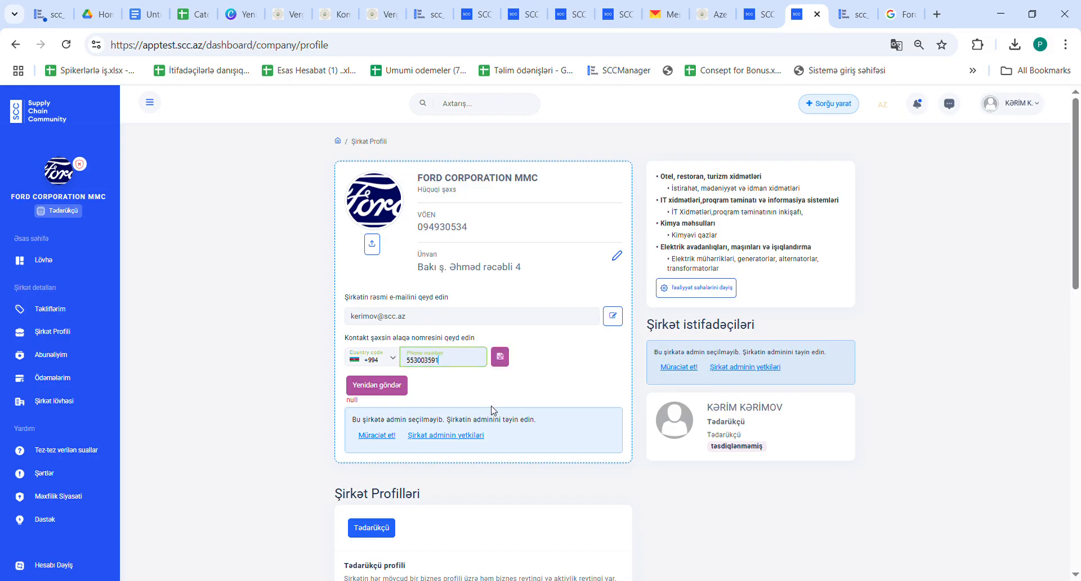
pyautogui.click(500, 357)
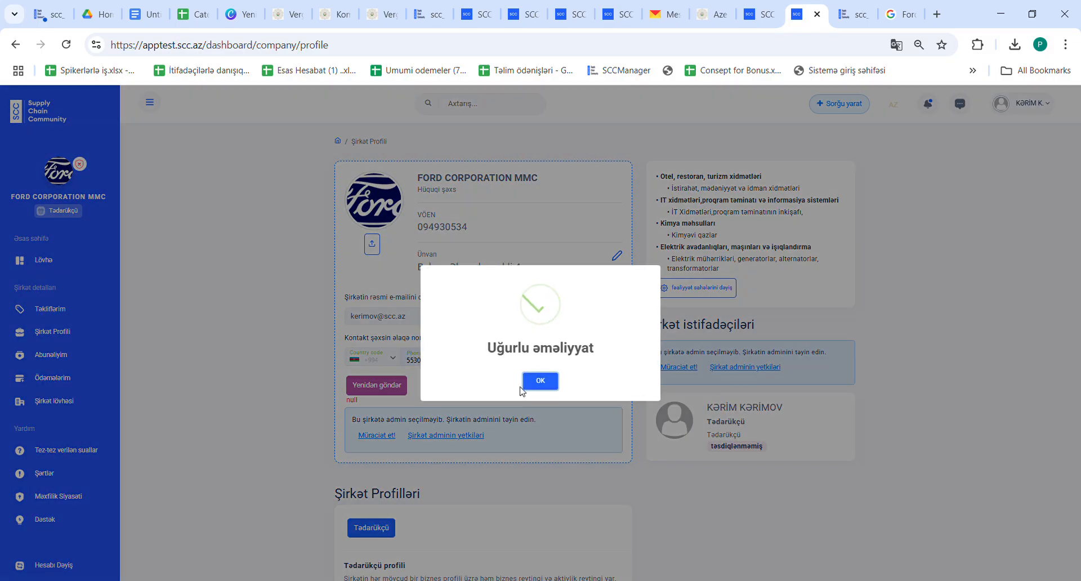
pyautogui.click(543, 379)
# - Resend the phone confirmation request with Yenidən göndər and reload the page to see the confirmed status
pyautogui.click(380, 390)
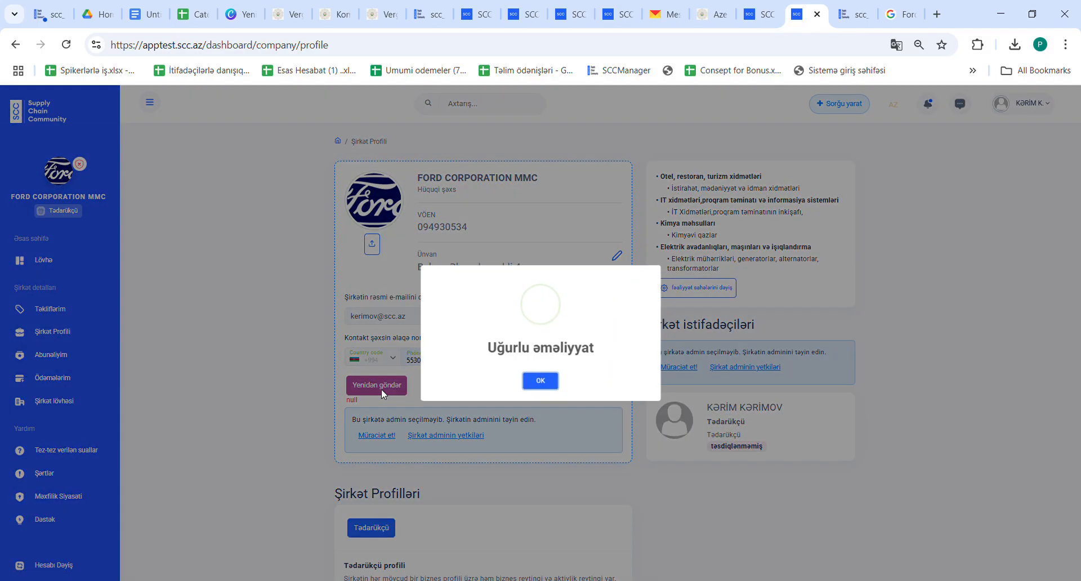
pyautogui.click(540, 381)
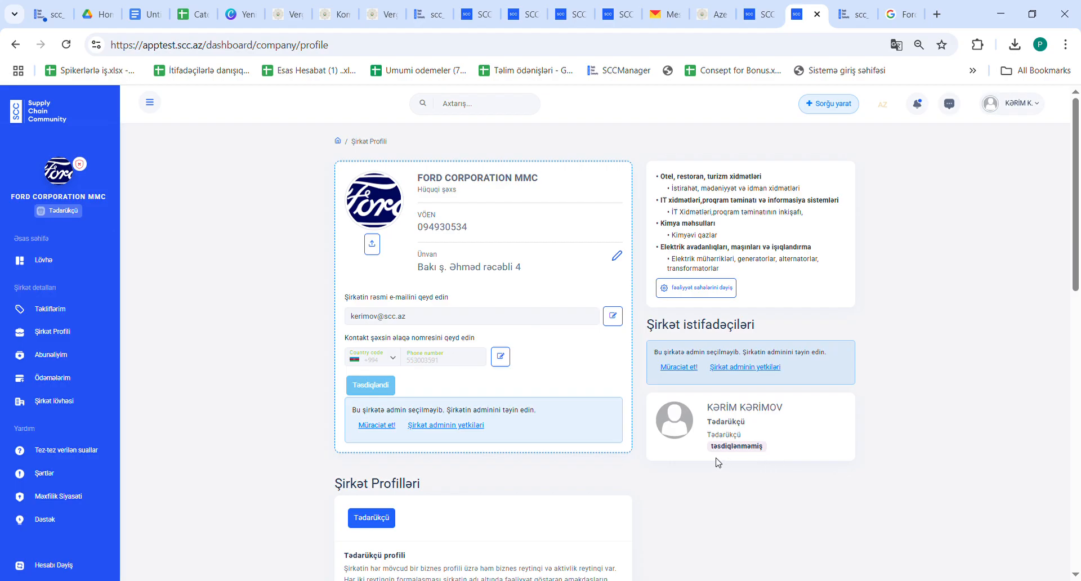
pyautogui.press('F5')
pyautogui.scroll(-1, 434, 419)
pyautogui.scroll(1, 434, 421)
# - Check the administrator status on the Şirkət Profili page, then return to the Lövhə dashboard
pyautogui.click(43, 263)
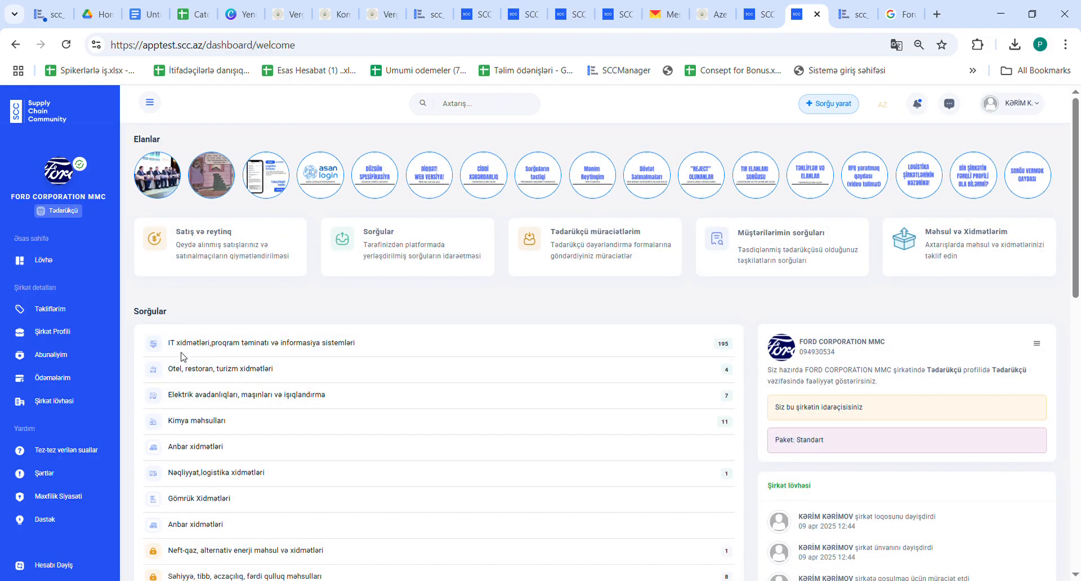
pyautogui.click(66, 332)
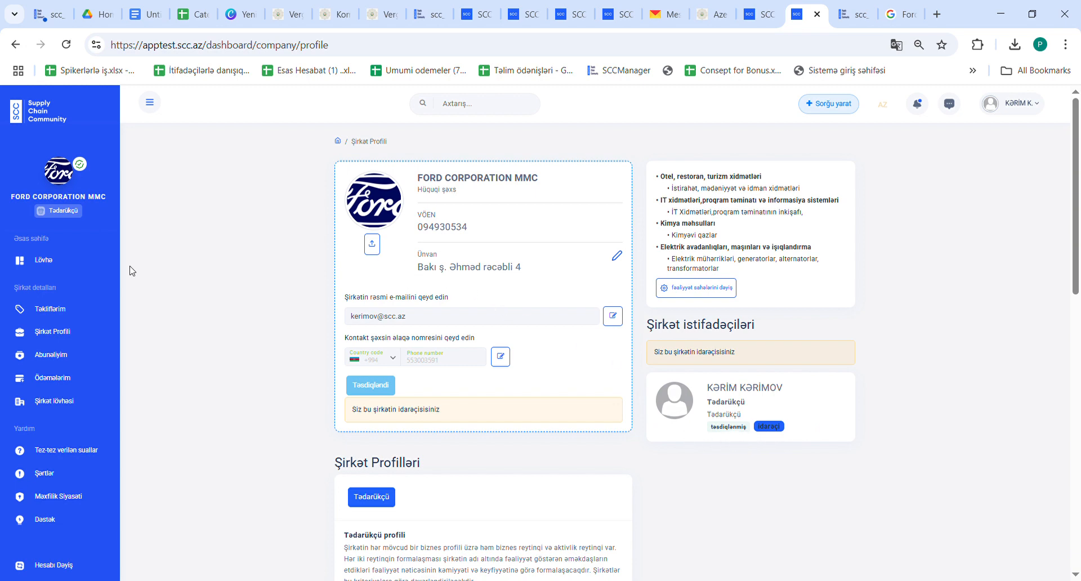
pyautogui.click(58, 267)
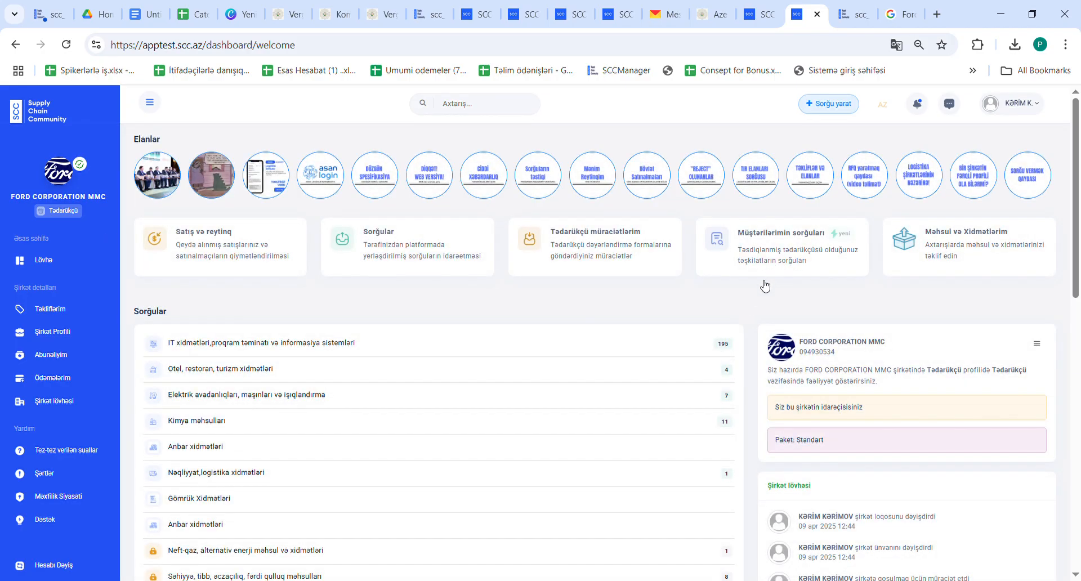
pyautogui.click(323, 346)
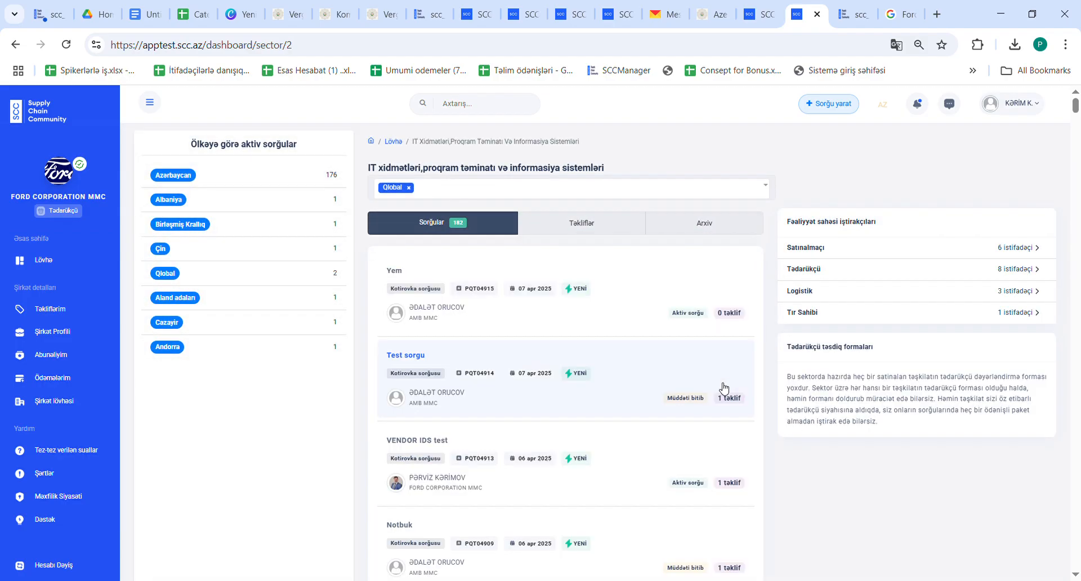
pyautogui.scroll(-15, 732, 418)
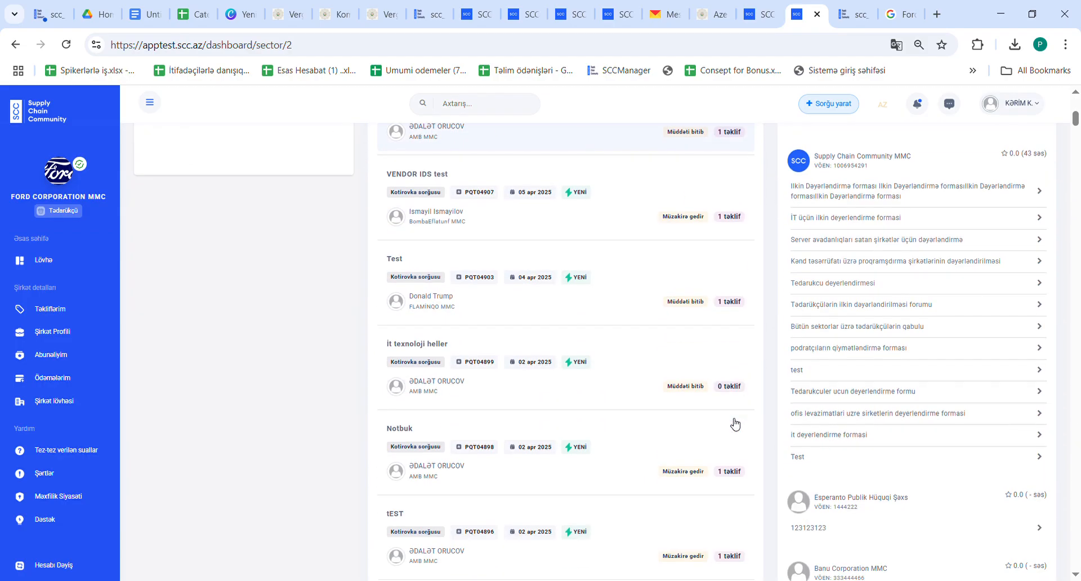
pyautogui.scroll(-15, 820, 487)
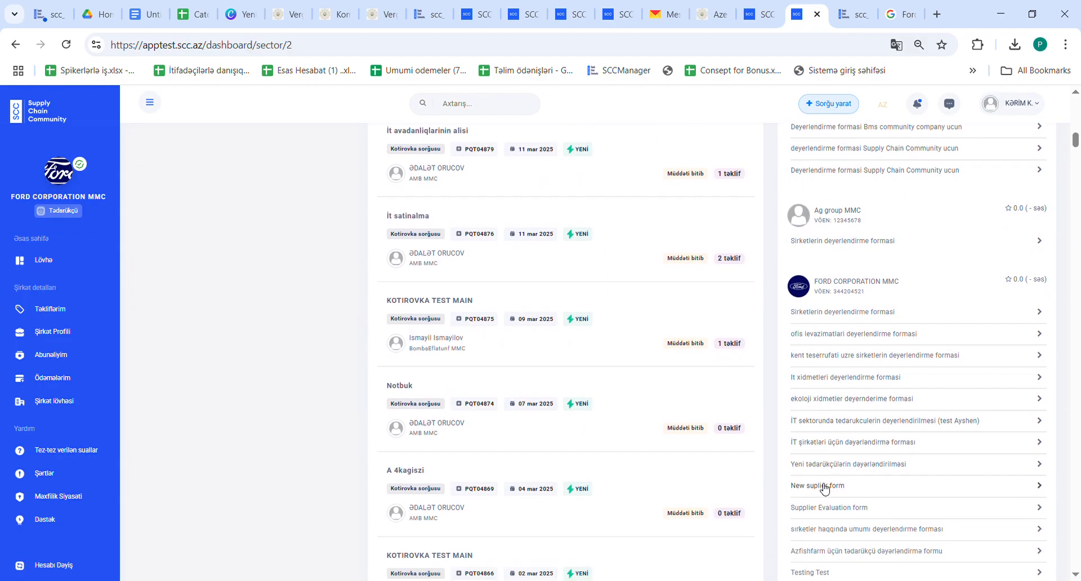
pyautogui.scroll(-15, 823, 488)
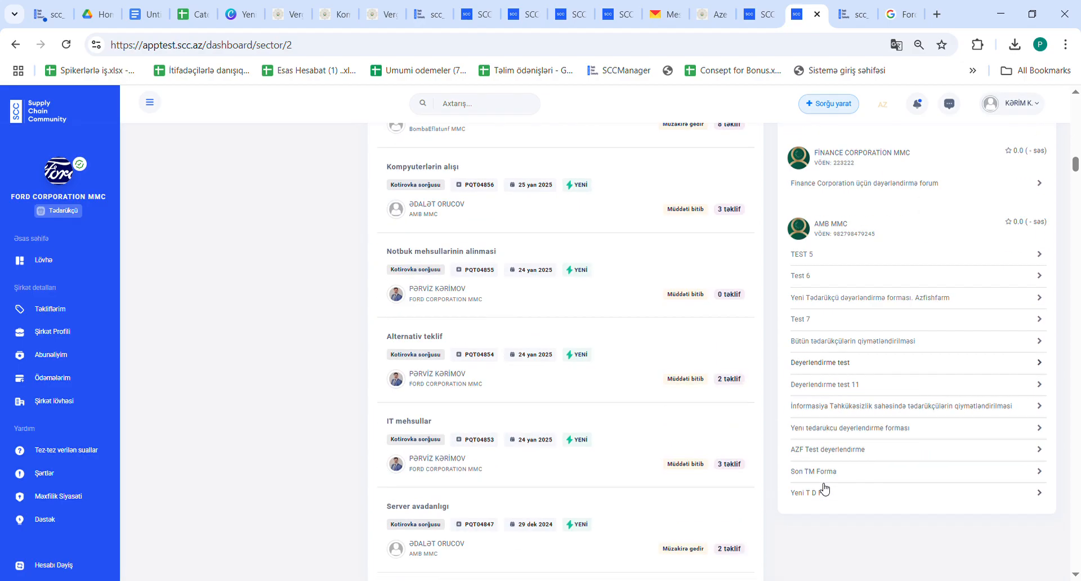
pyautogui.scroll(1, 829, 244)
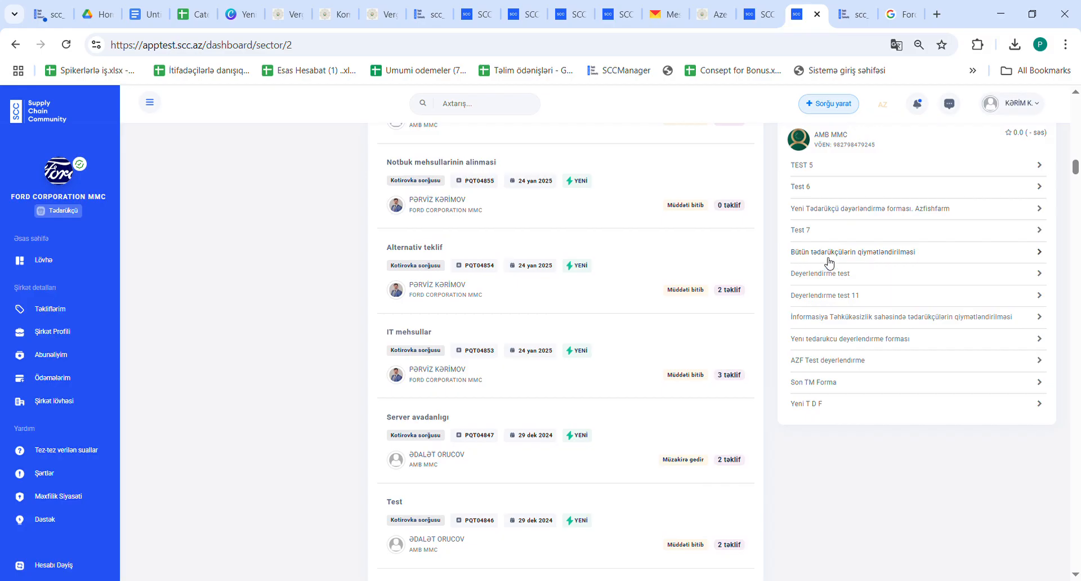
pyautogui.click(835, 322)
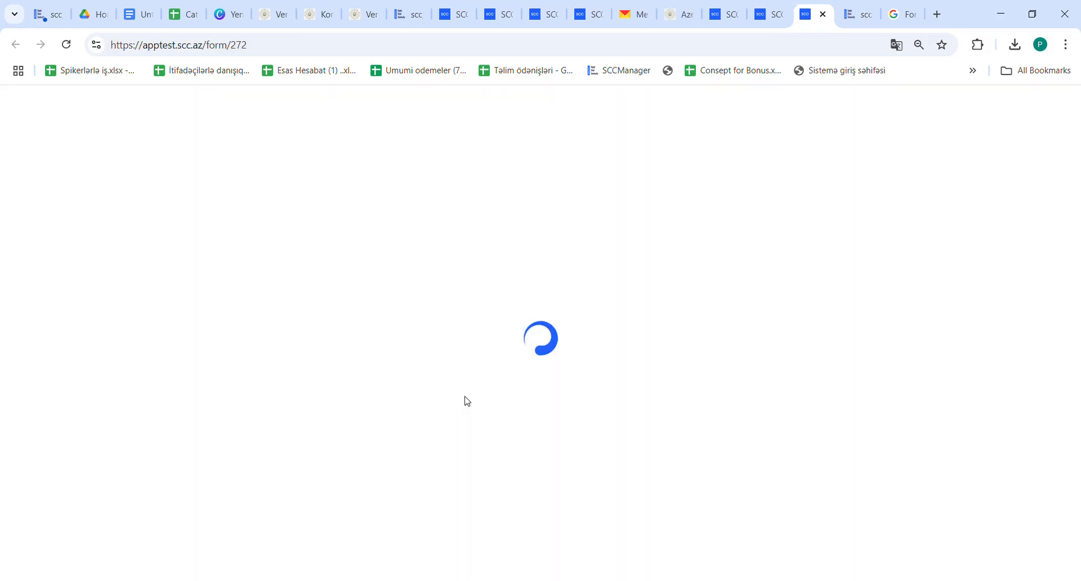
pyautogui.scroll(-1, 507, 394)
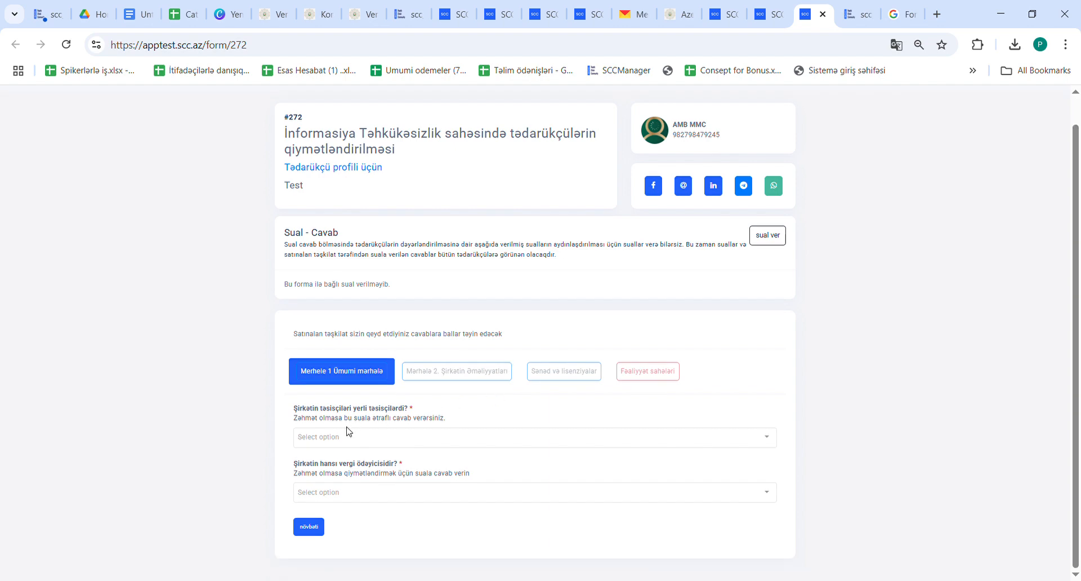
pyautogui.scroll(1, 444, 392)
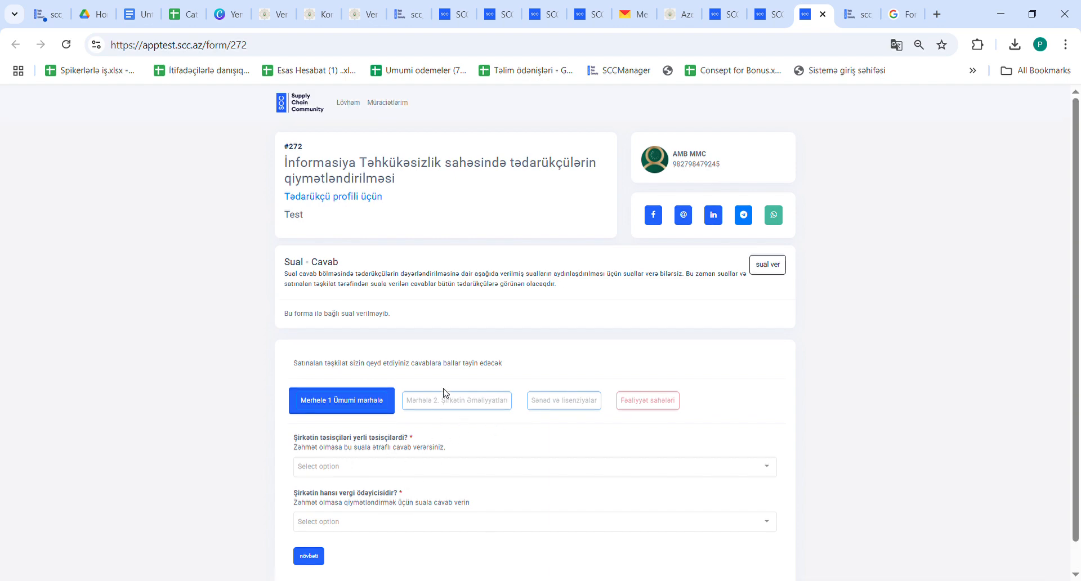
pyautogui.click(298, 104)
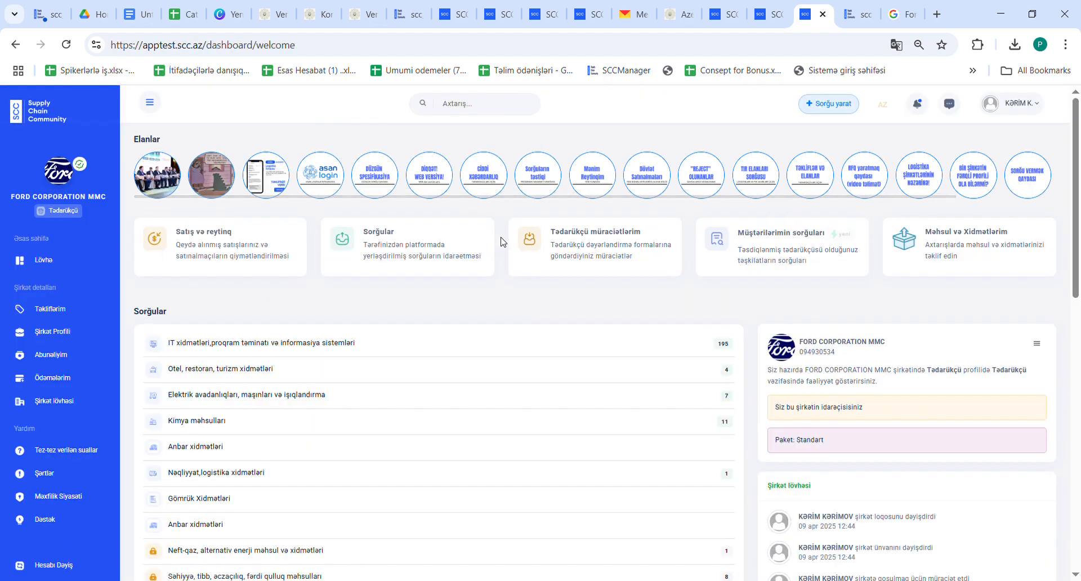
pyautogui.scroll(-1, 545, 335)
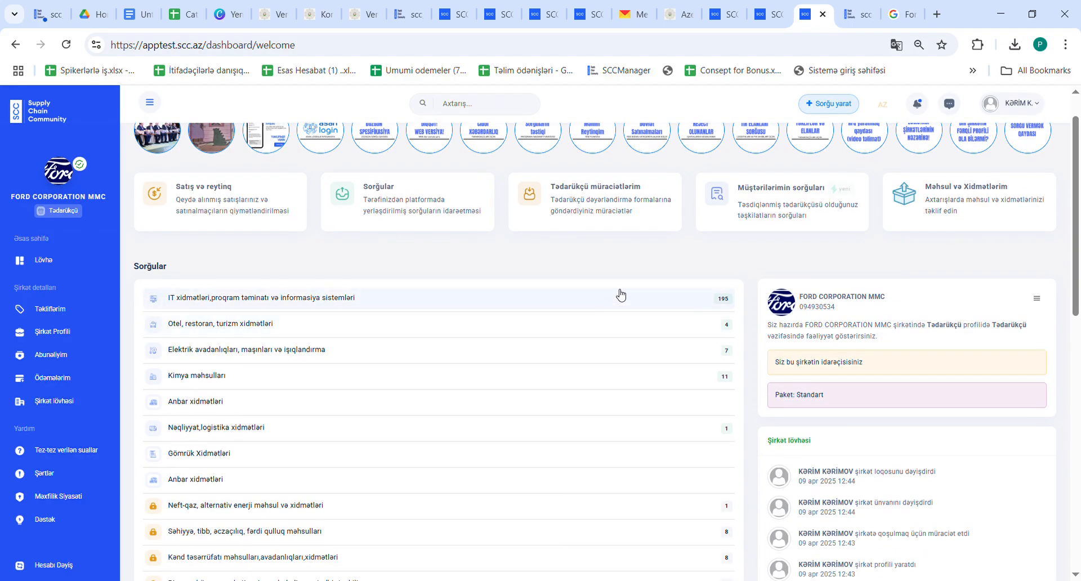
pyautogui.click(776, 219)
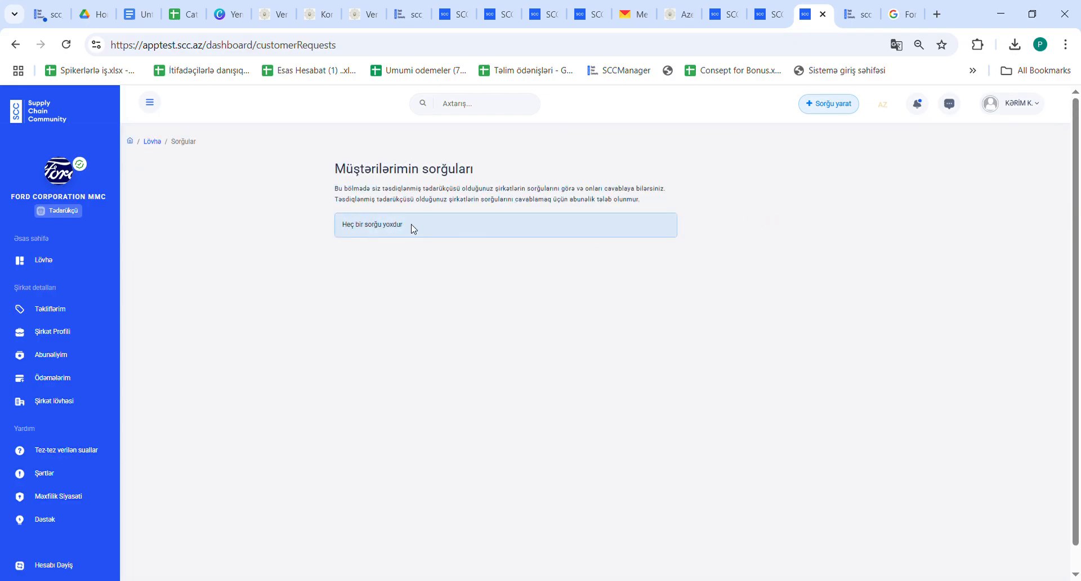
pyautogui.click(46, 265)
pyautogui.scroll(-4, 535, 308)
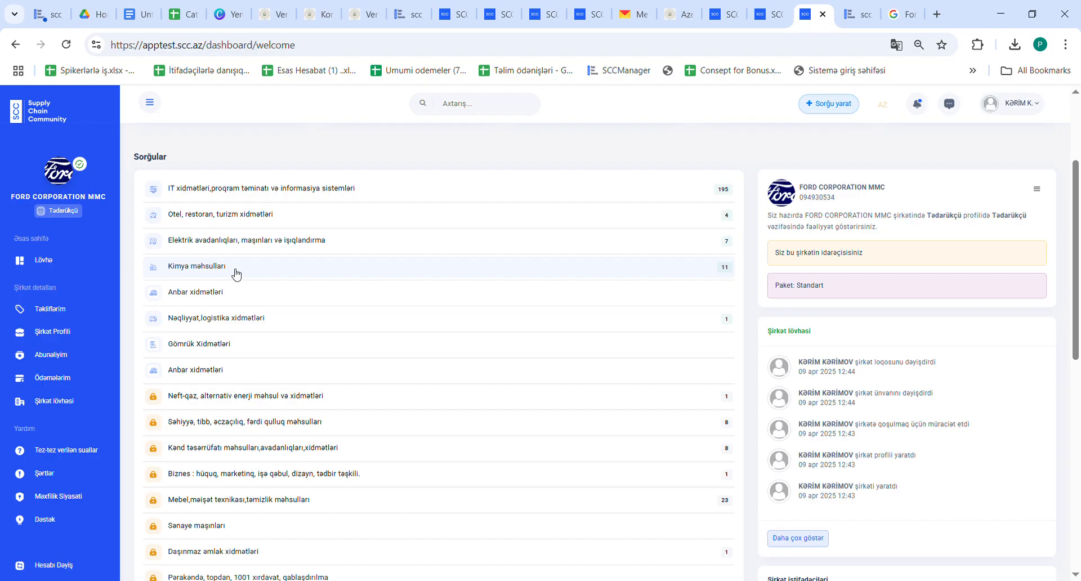
pyautogui.click(236, 270)
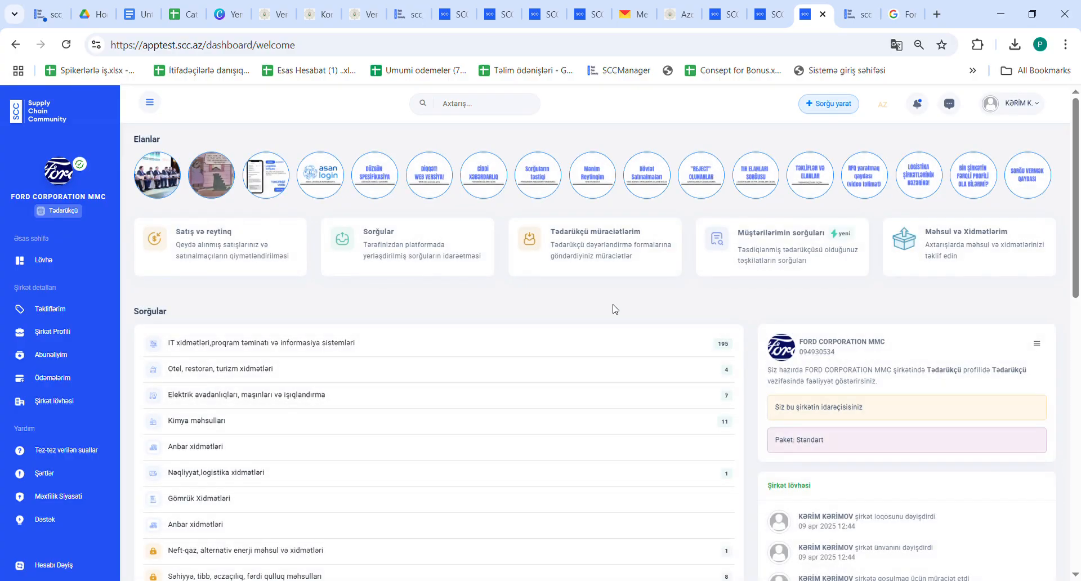
pyautogui.click(917, 104)
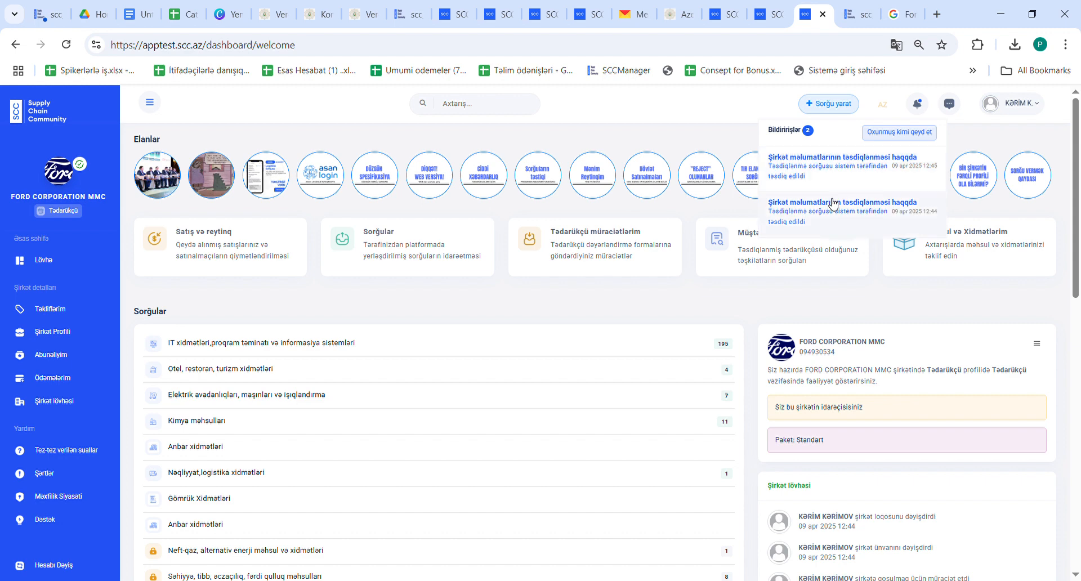
pyautogui.click(1021, 105)
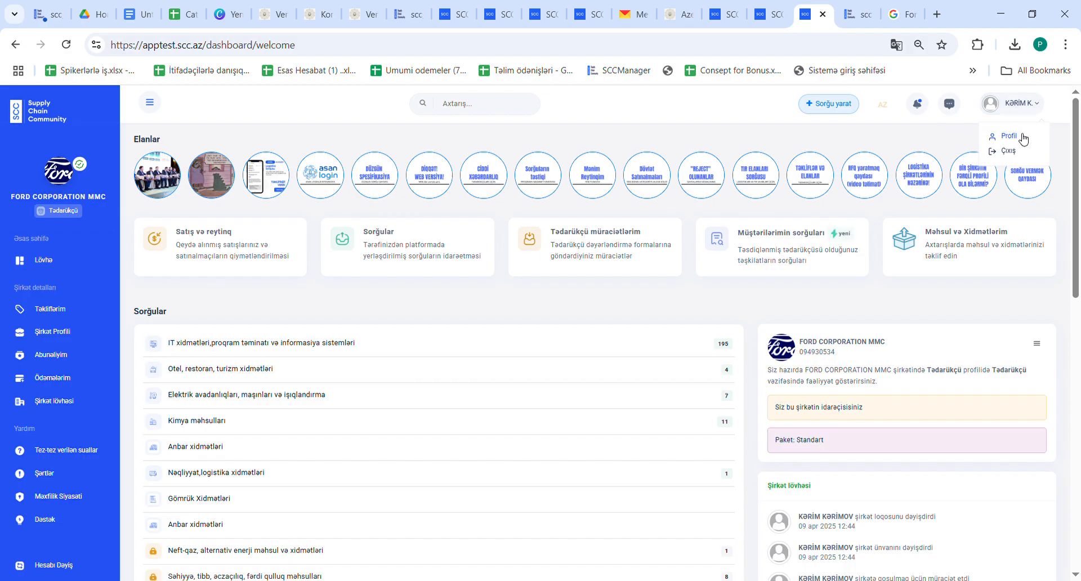
pyautogui.click(1023, 138)
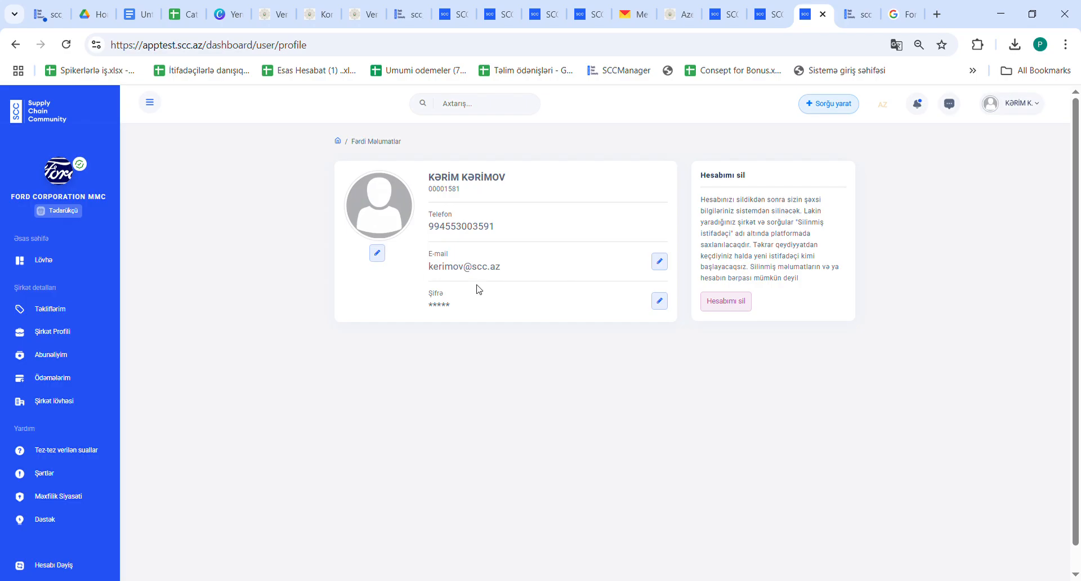
pyautogui.click(56, 263)
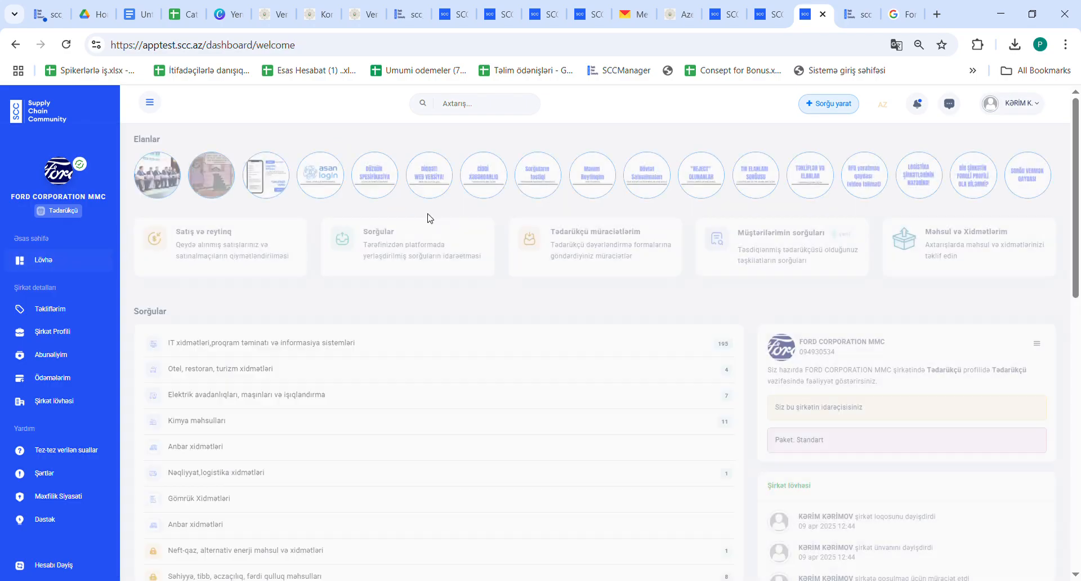
pyautogui.click(959, 254)
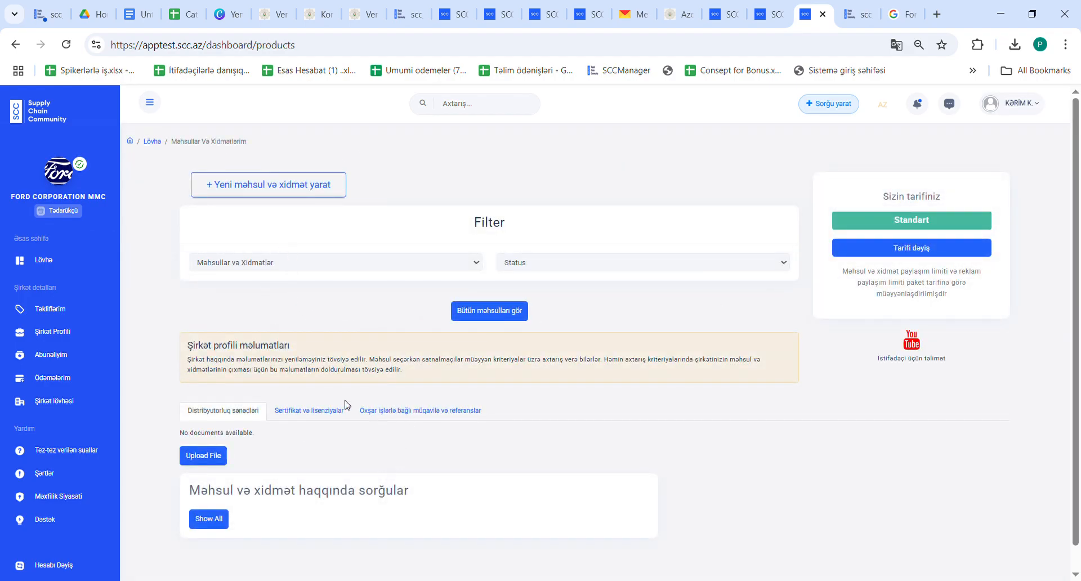
pyautogui.click(44, 267)
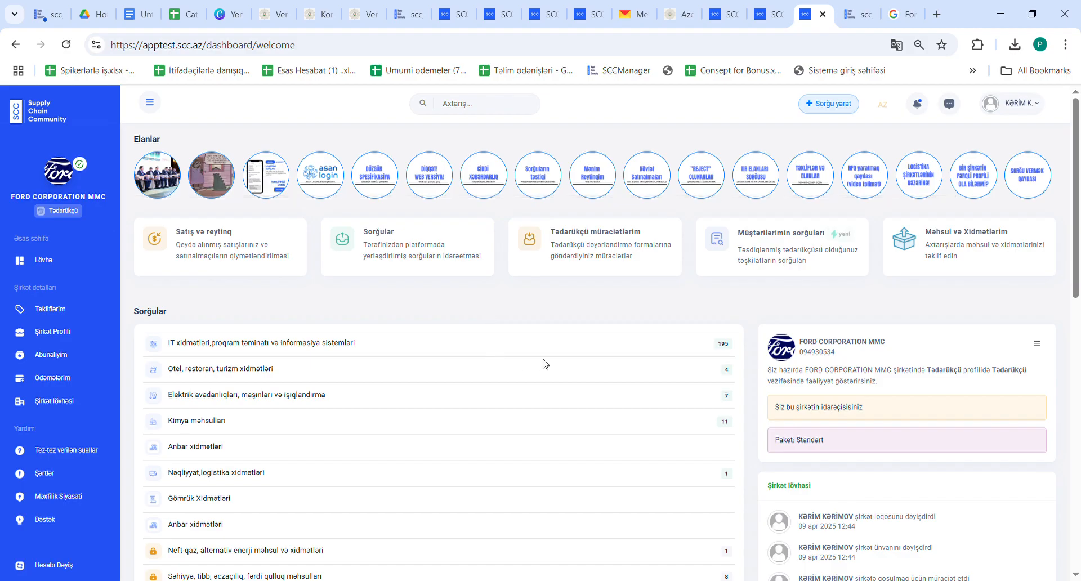
pyautogui.scroll(-1, 545, 364)
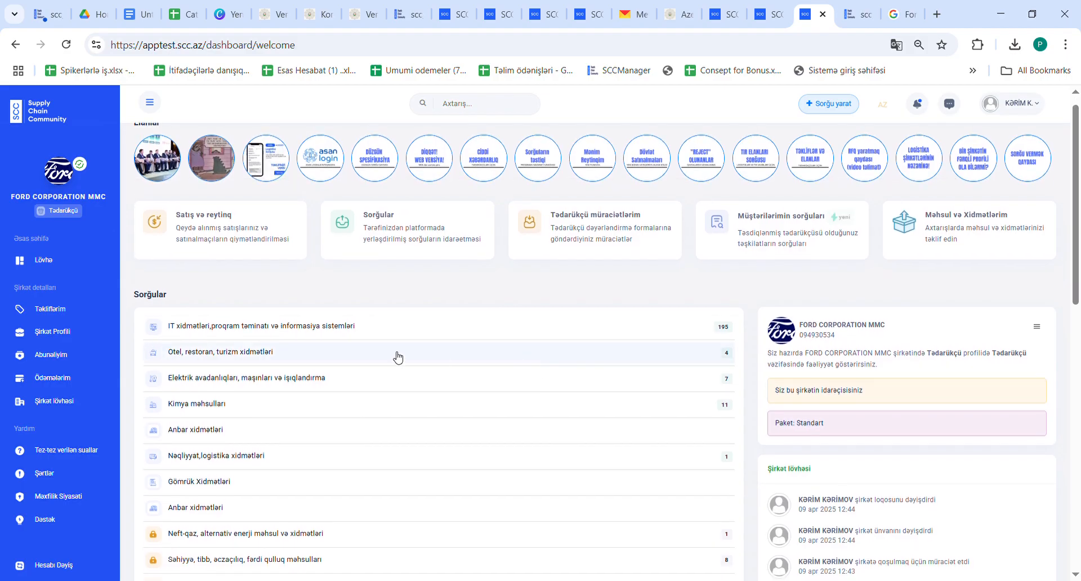
pyautogui.scroll(-2, 386, 419)
pyautogui.scroll(3, 387, 419)
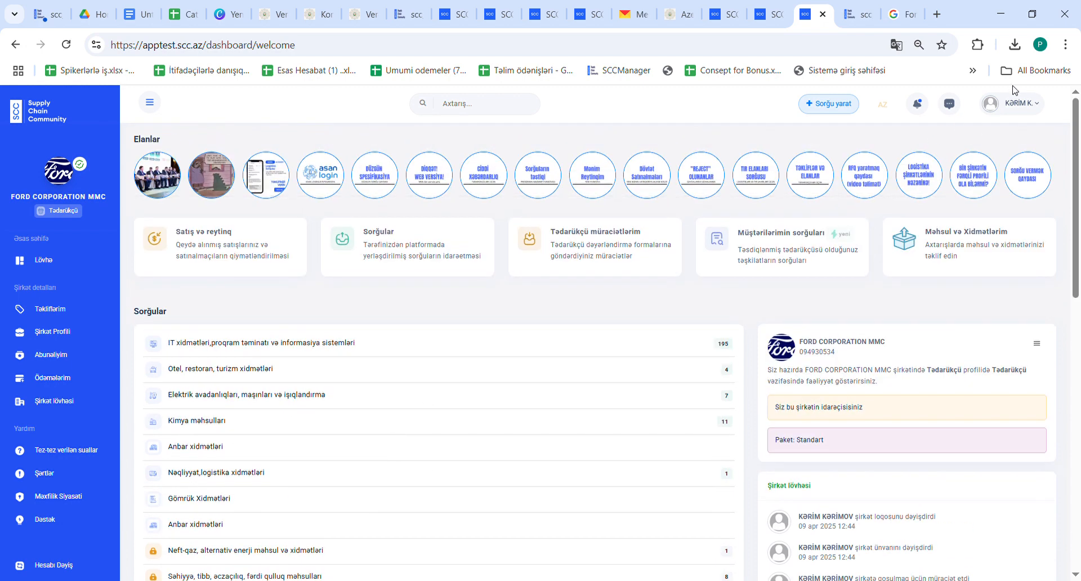